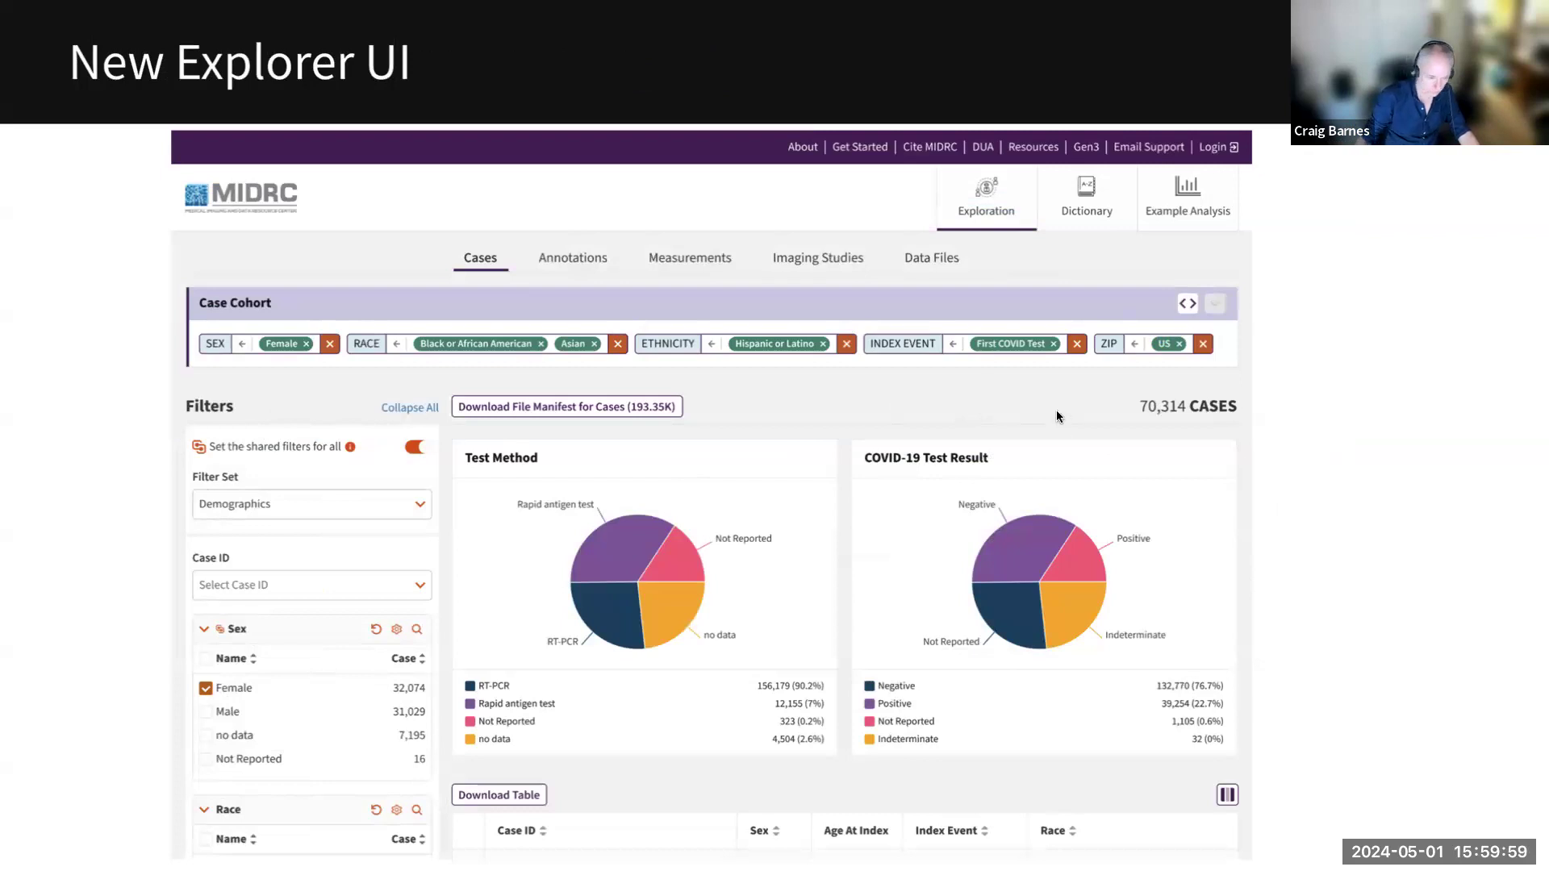
Preview the Discovery slide, then exit the slideshow to edit slide 18, 'Explorer in action: imaging-hub'.
key(Right)
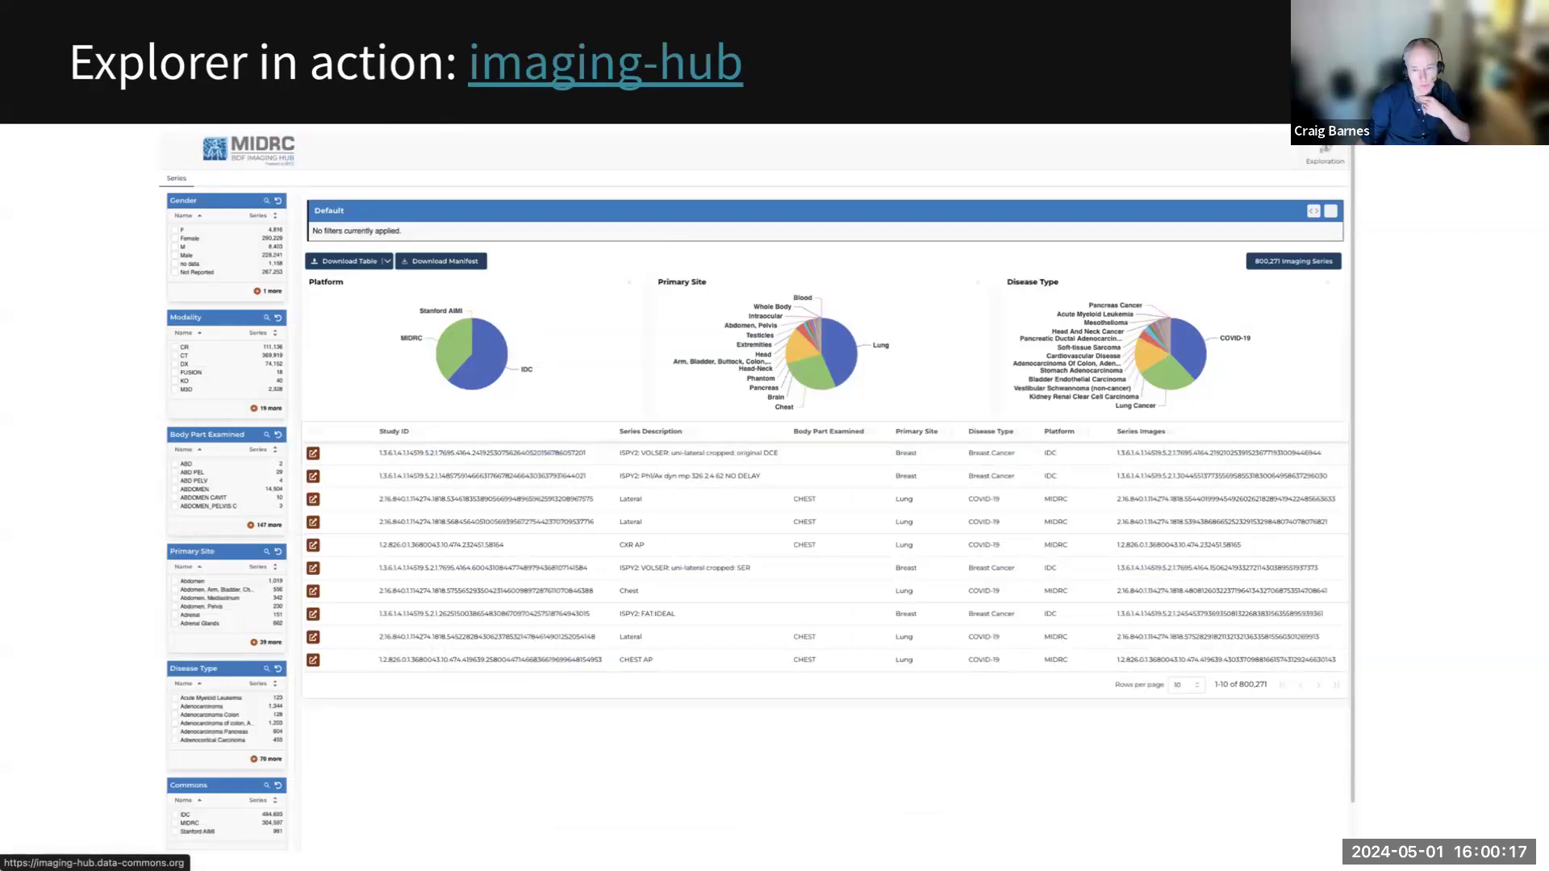
key(Right)
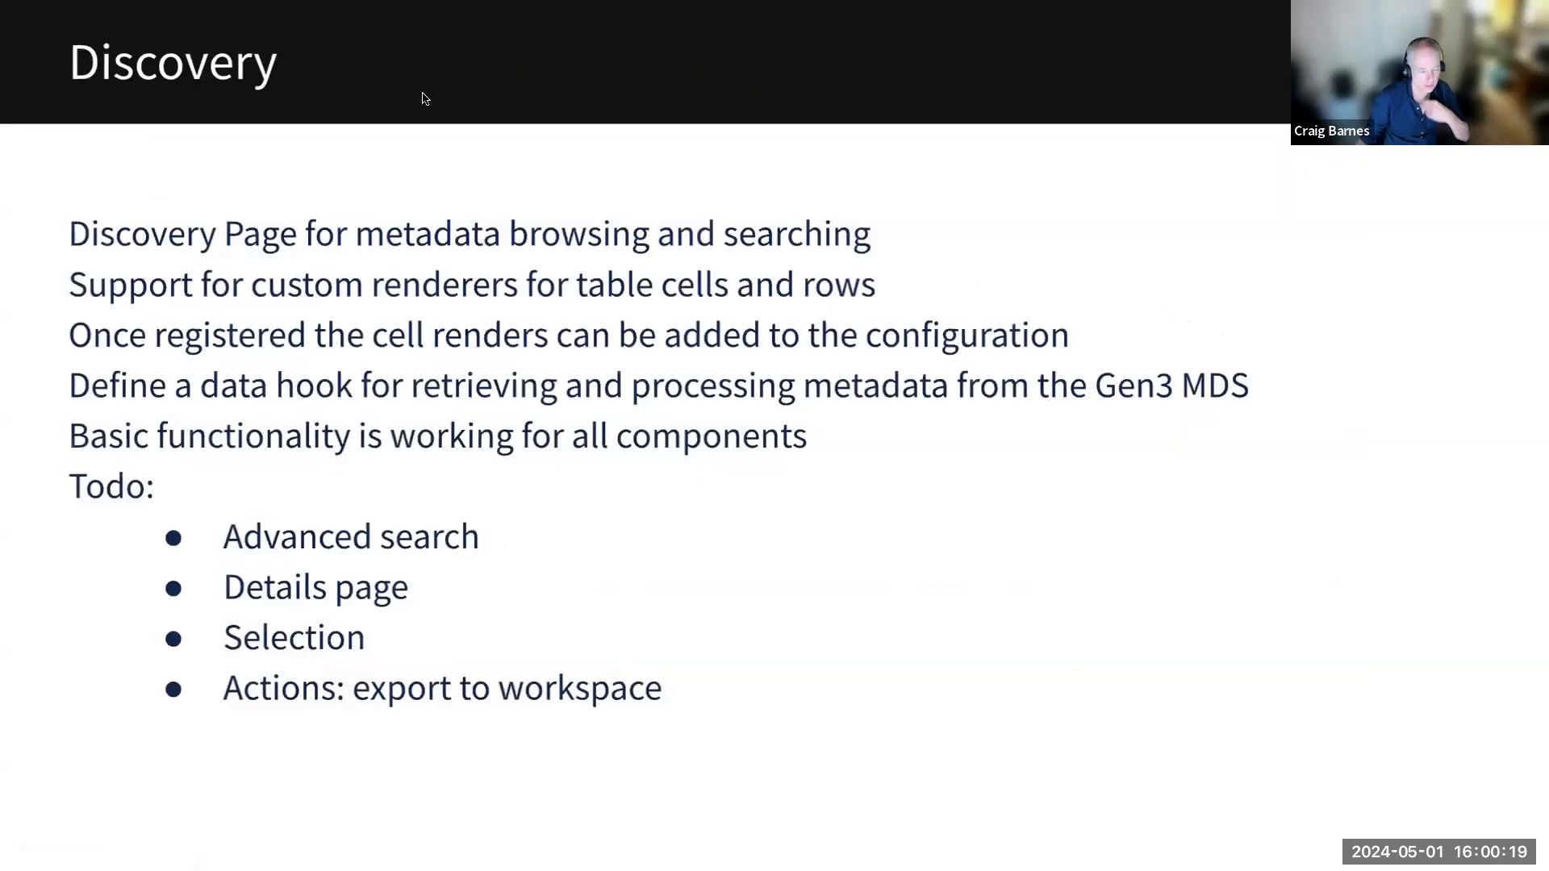
key(Left)
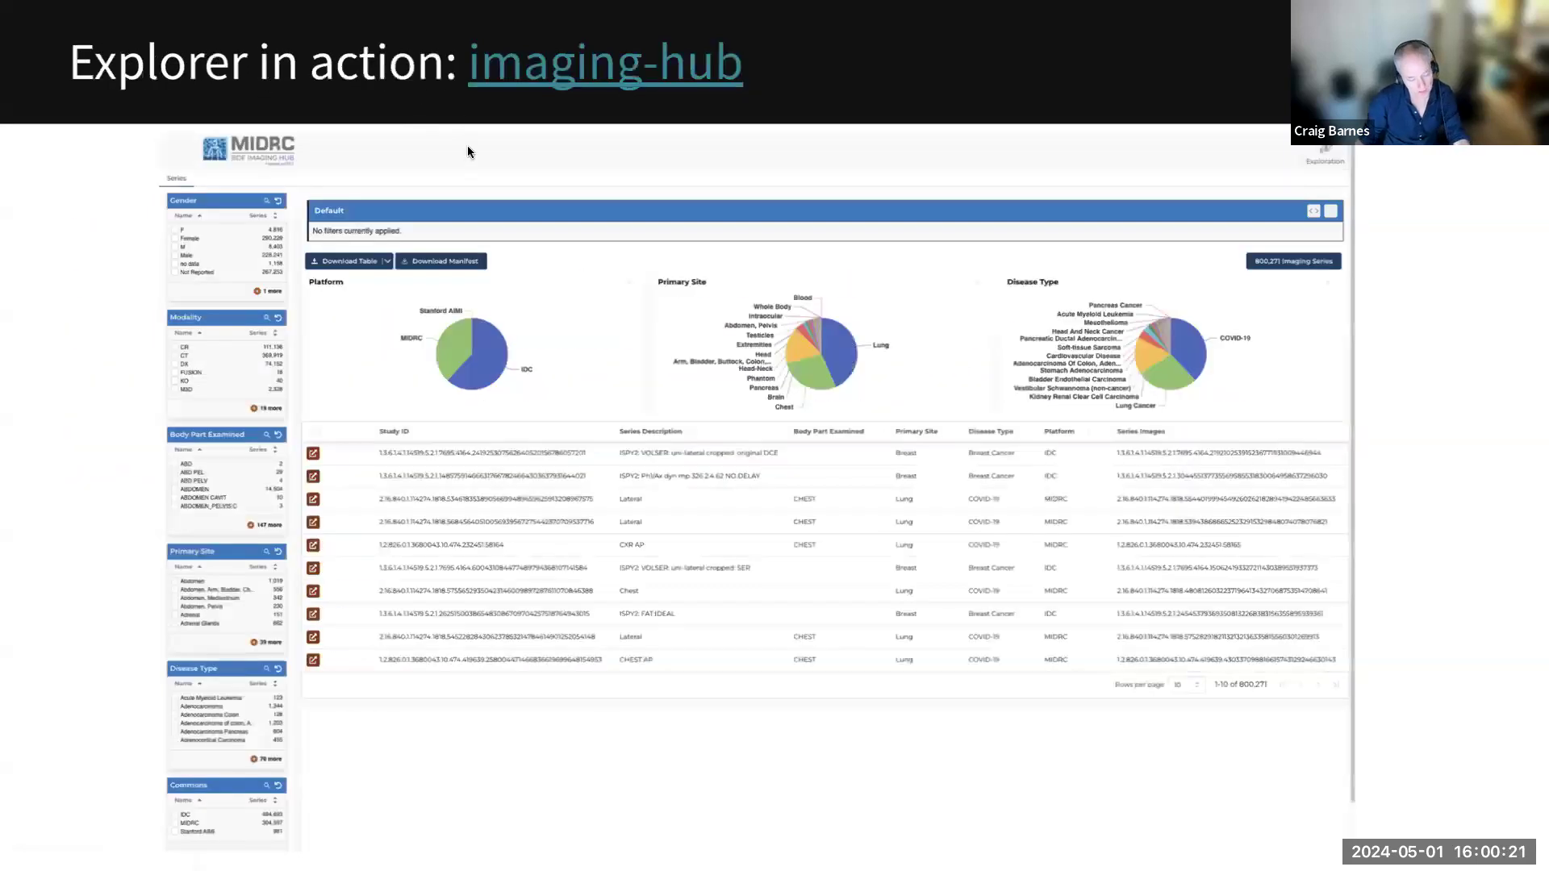
key(Escape)
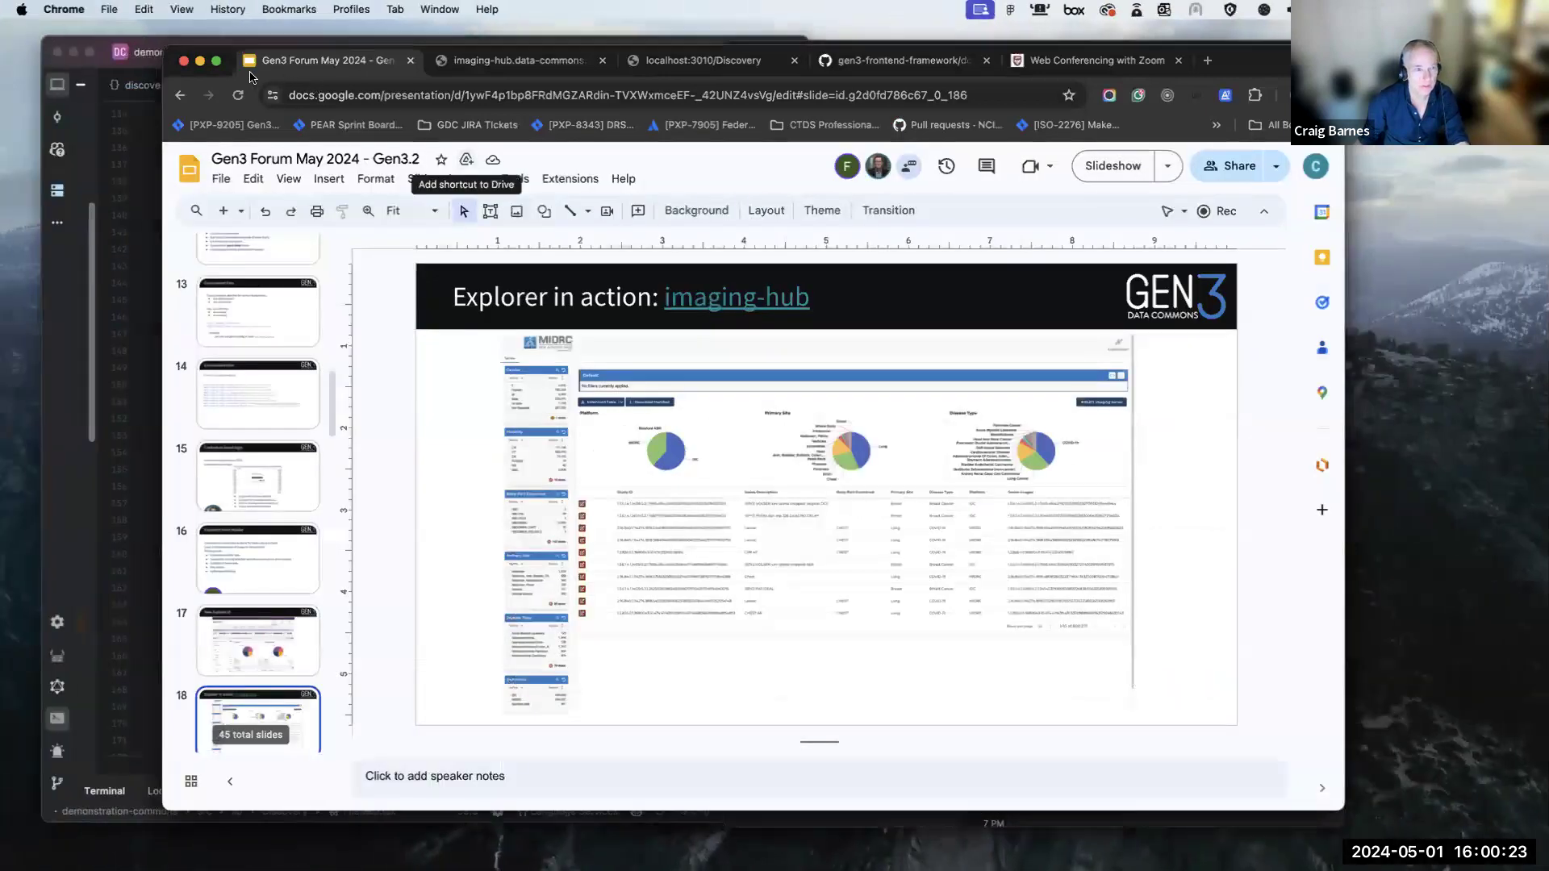
Show the imaging-hub explorer full screen with all 800,271 imaging series unfiltered.
drag(250, 77, 230, 121)
click(510, 107)
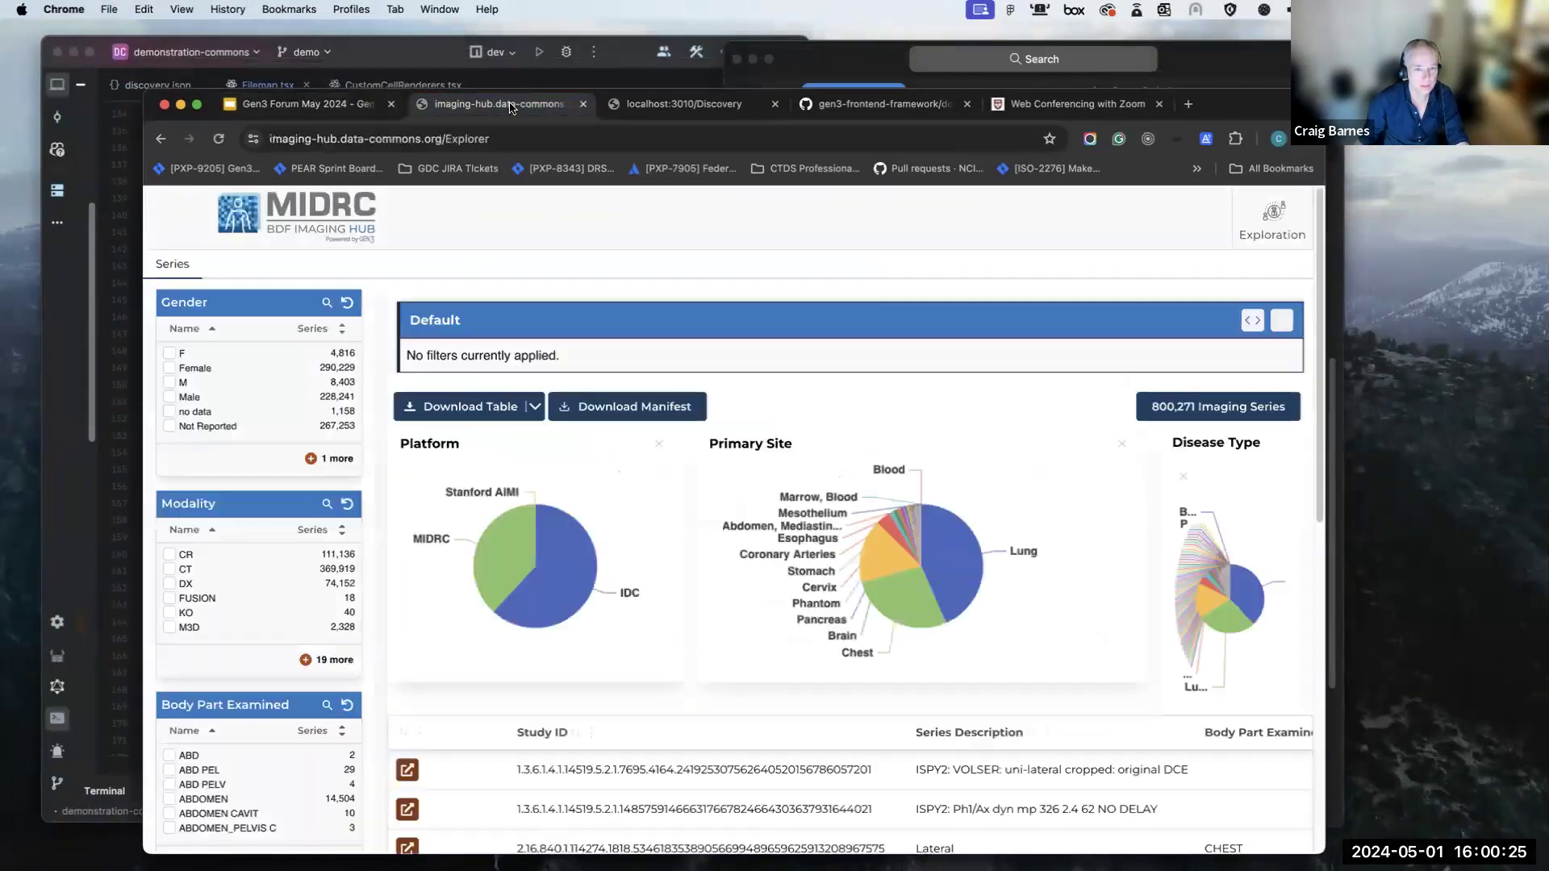
click(197, 105)
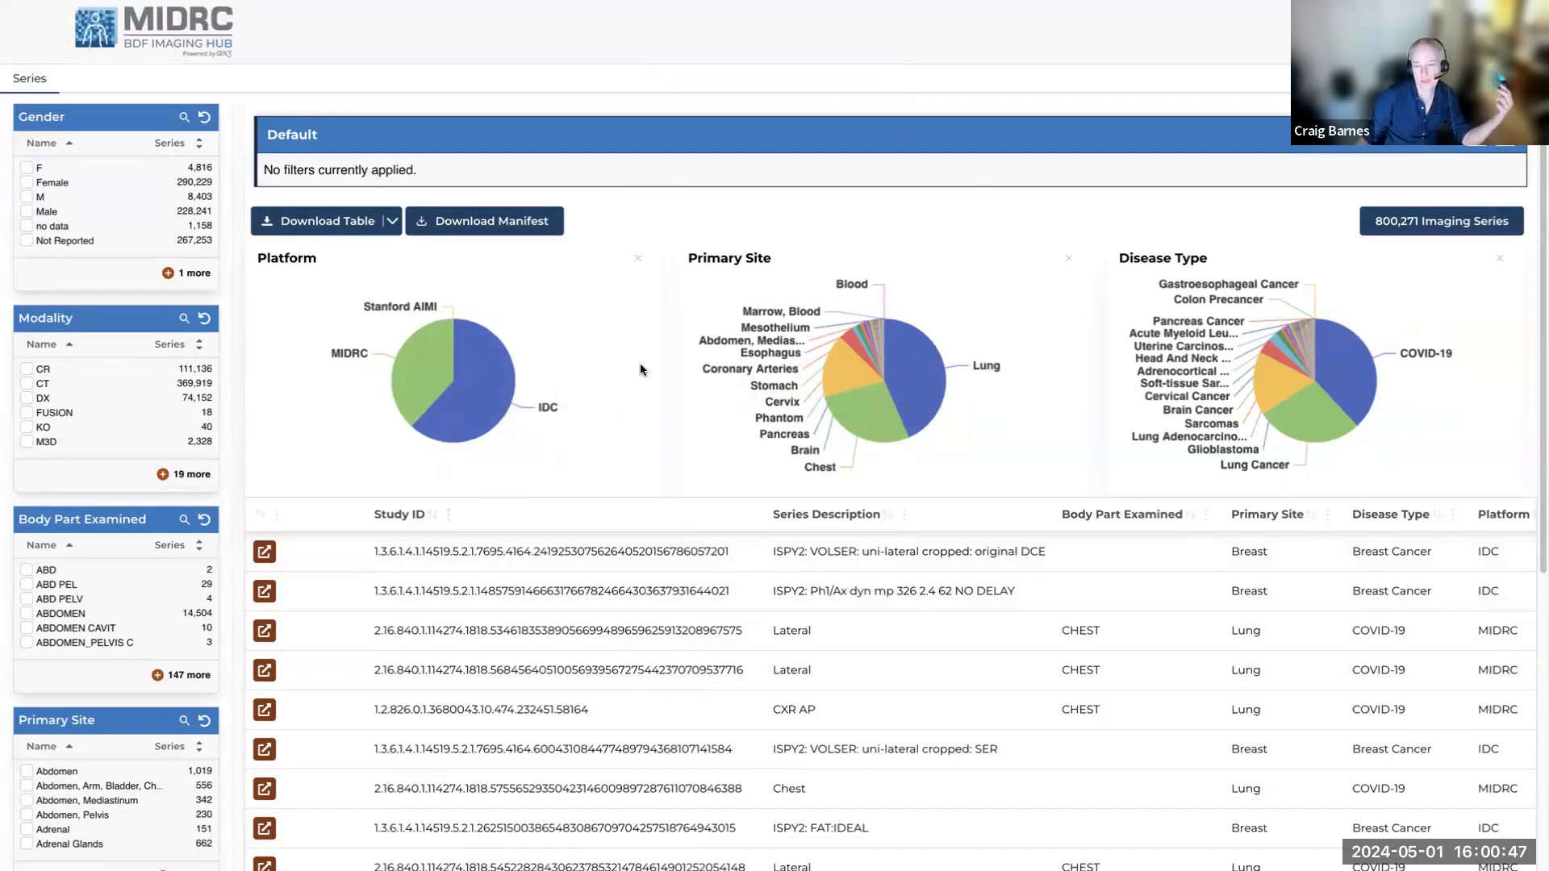
scroll(640, 370, down, 5)
scroll(640, 370, up, 4)
scroll(640, 370, down, 2)
scroll(641, 369, up, 3)
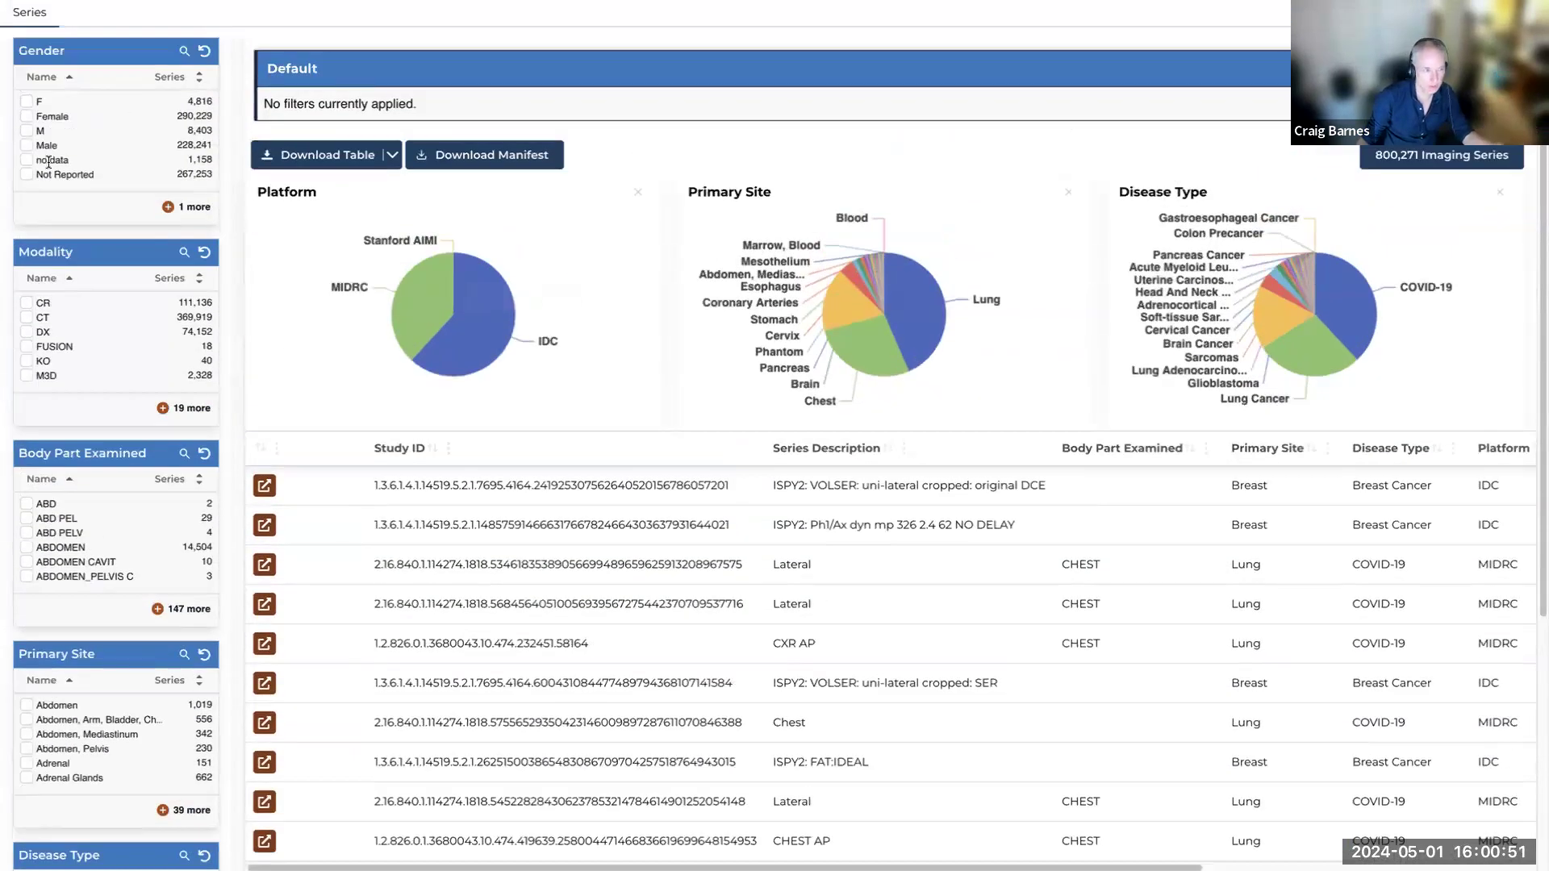
click(26, 116)
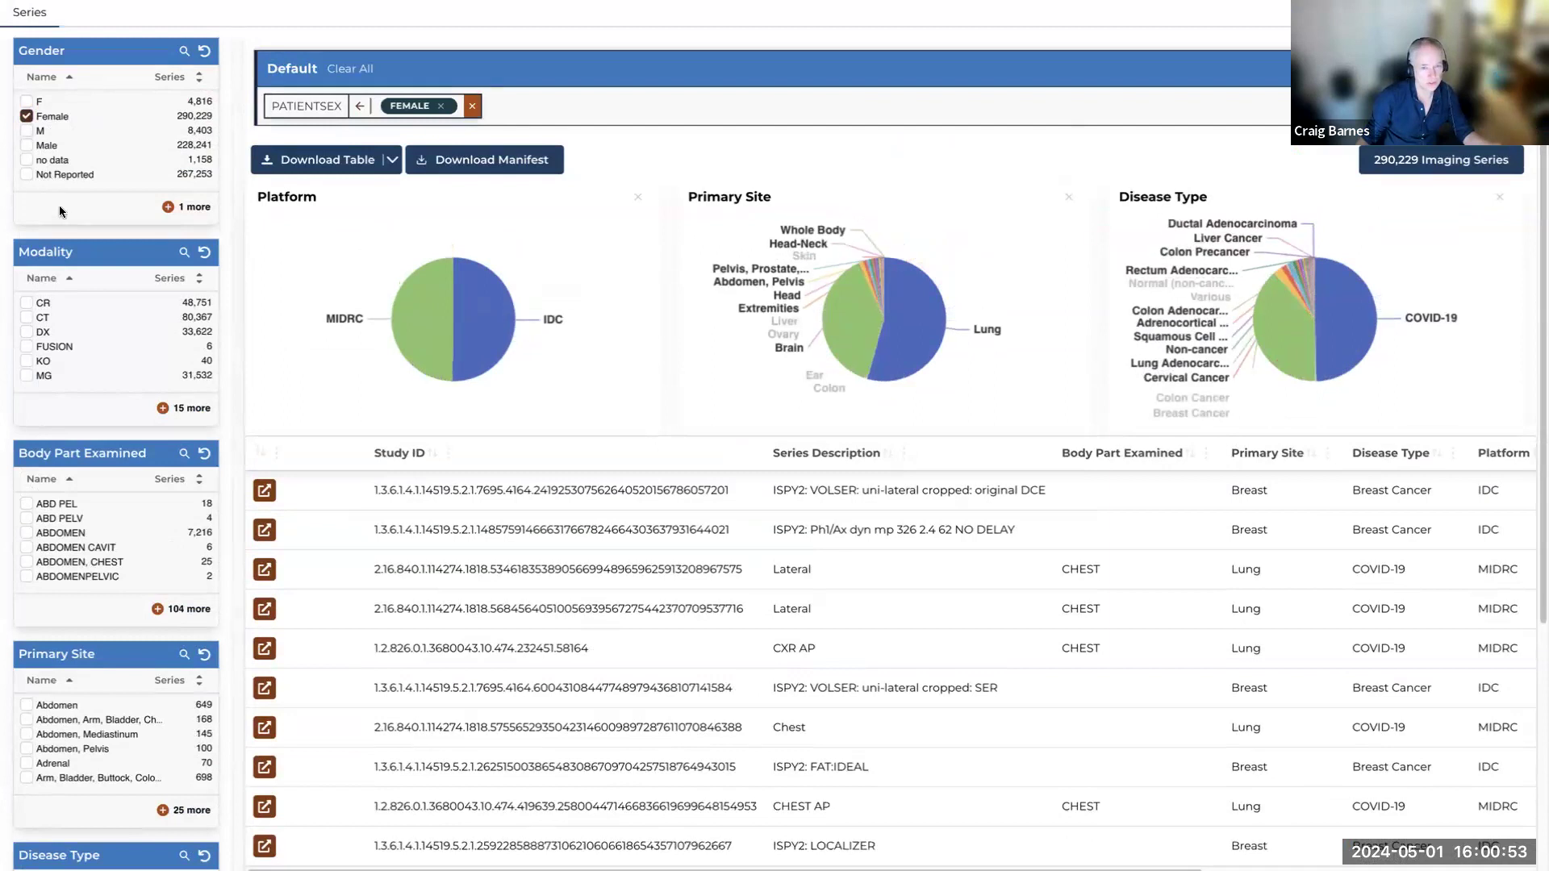
click(26, 332)
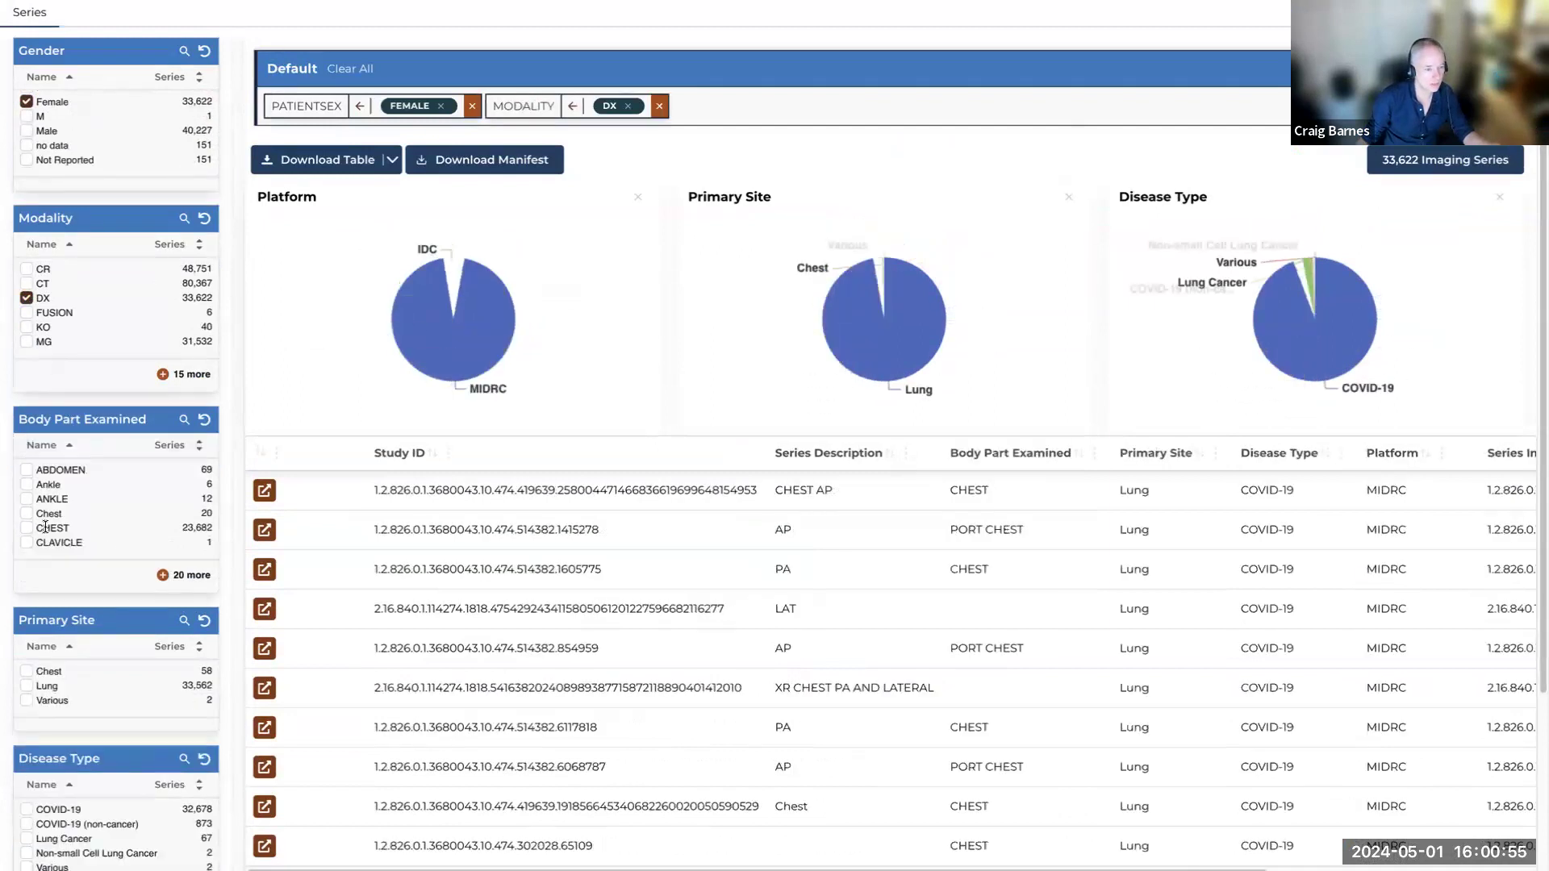
click(25, 500)
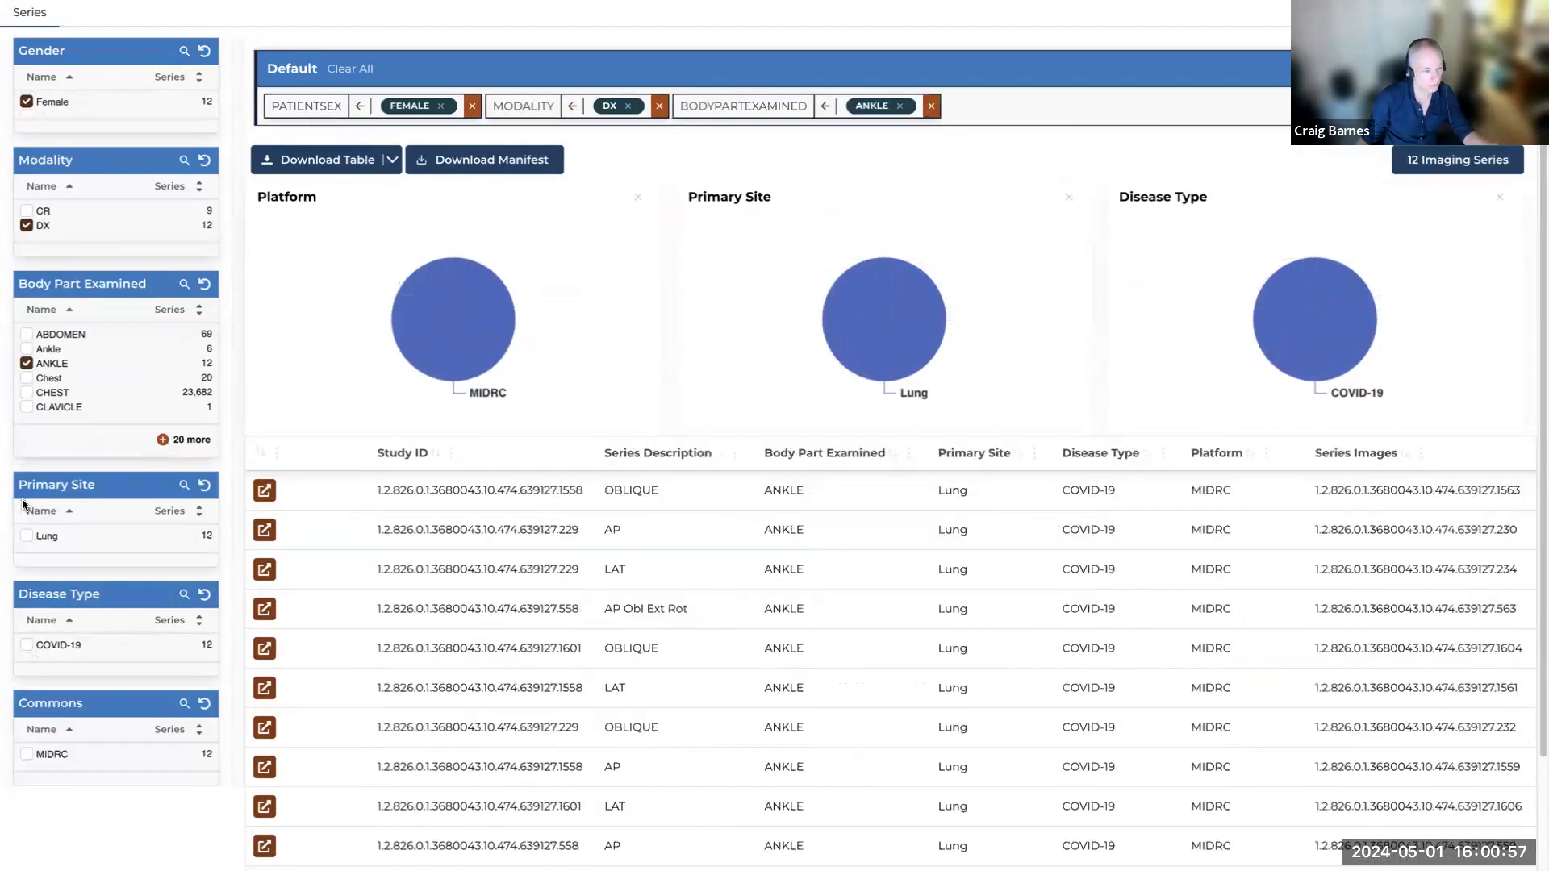
click(27, 363)
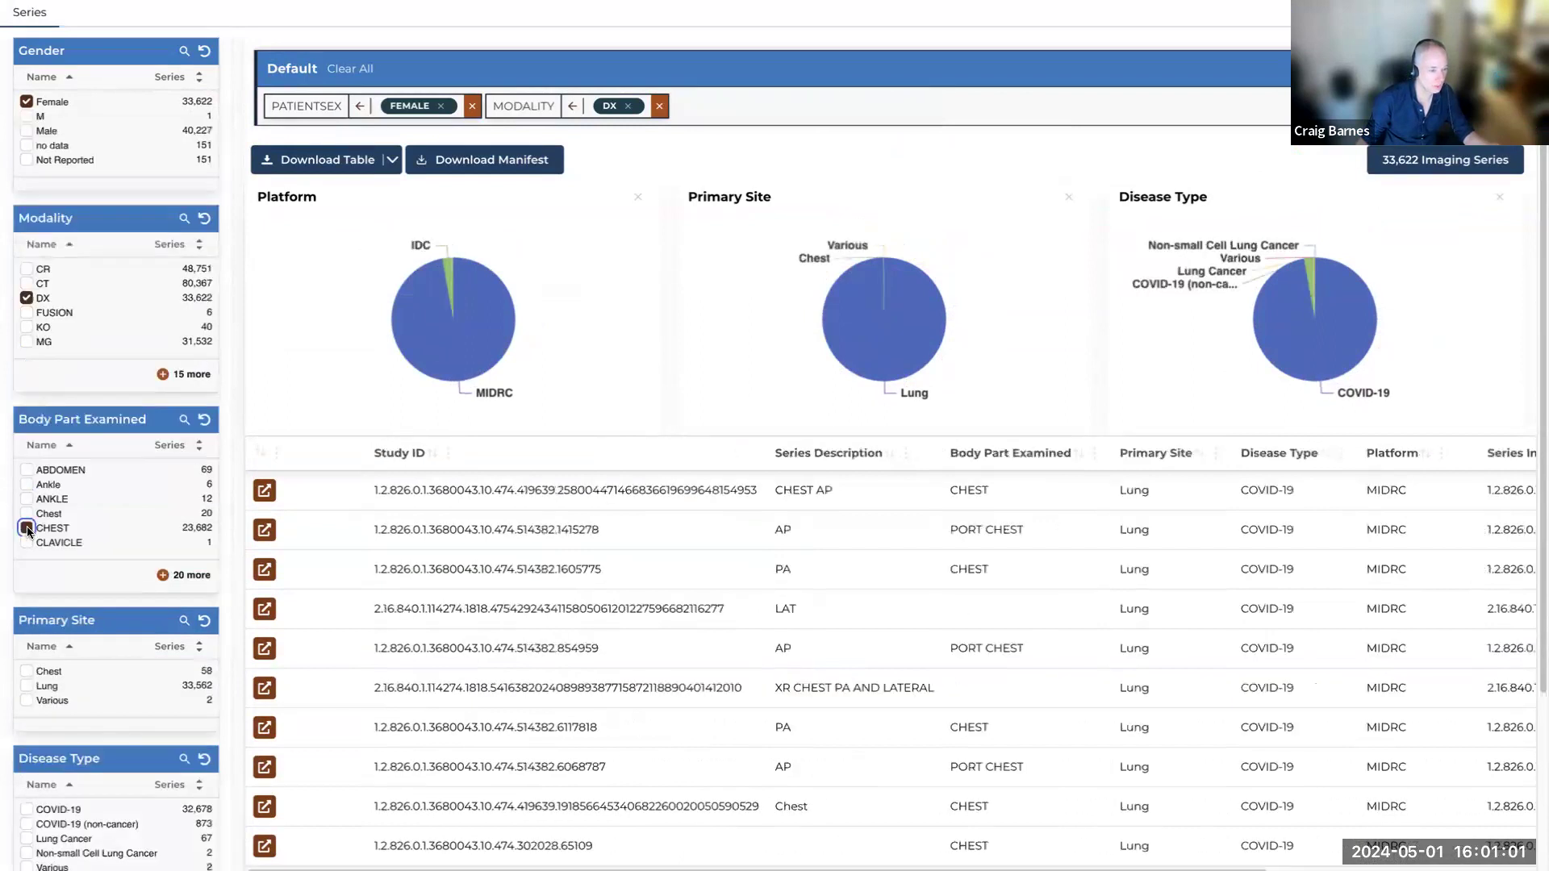
click(26, 528)
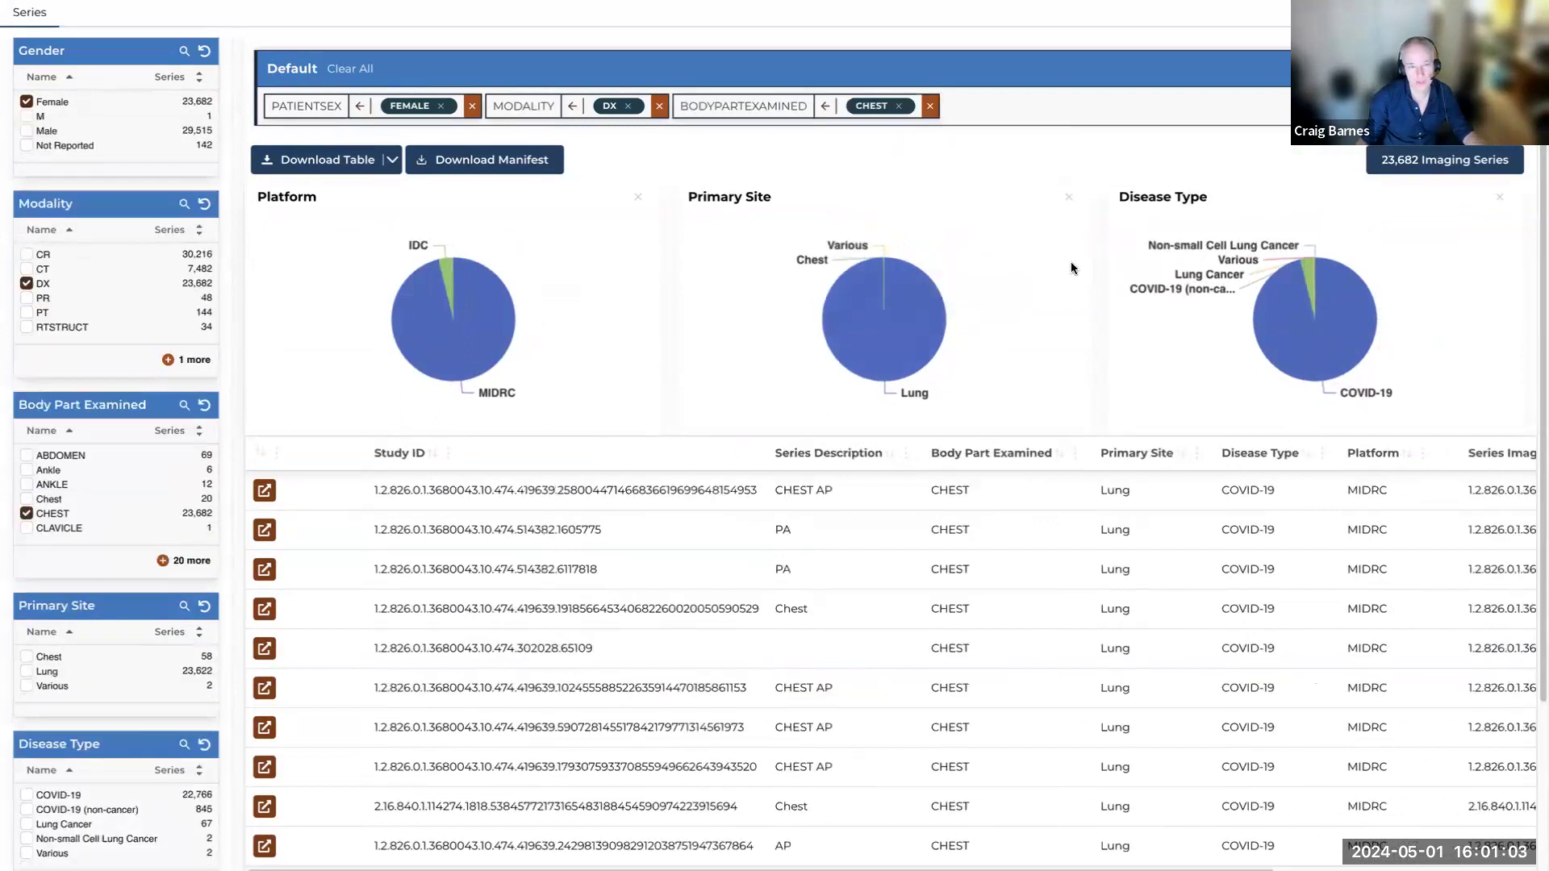
scroll(1071, 267, up, 1)
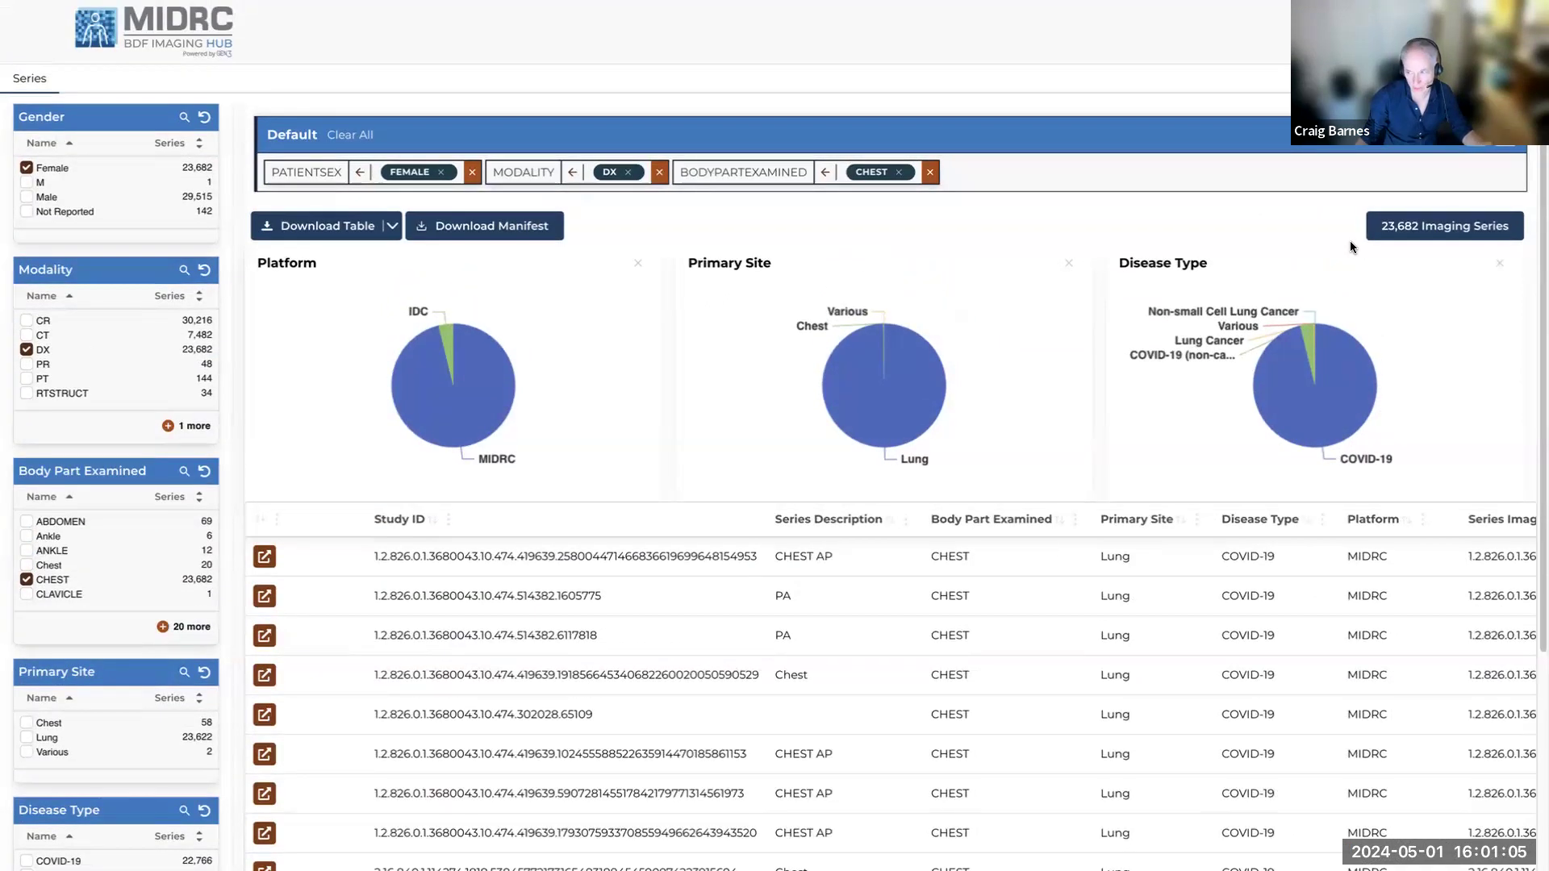
scroll(1348, 240, down, 4)
scroll(950, 276, up, 1)
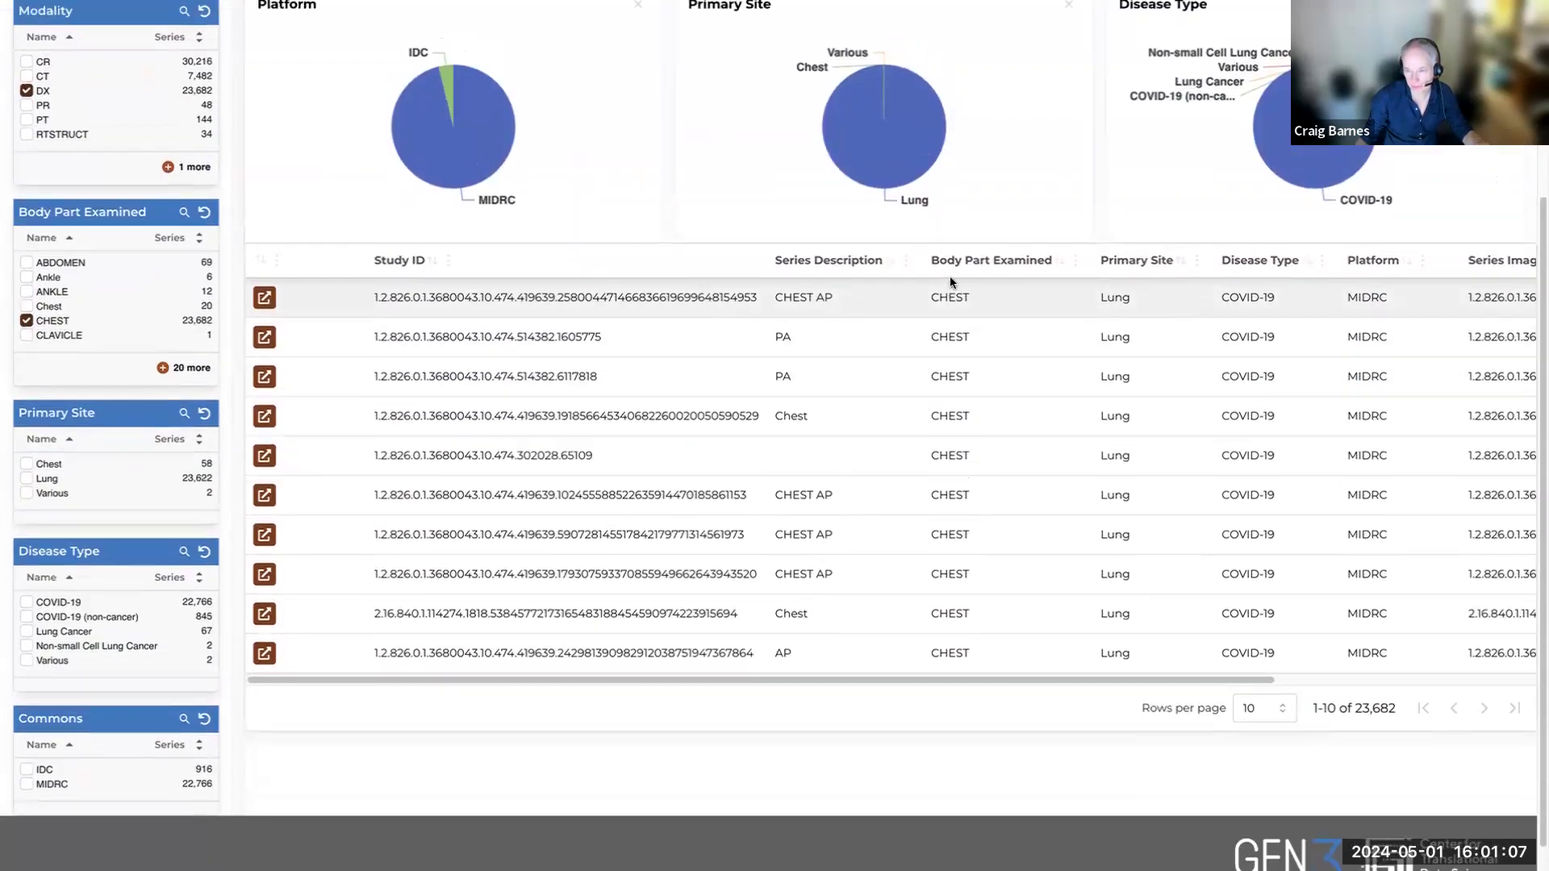
scroll(1014, 286, up, 3)
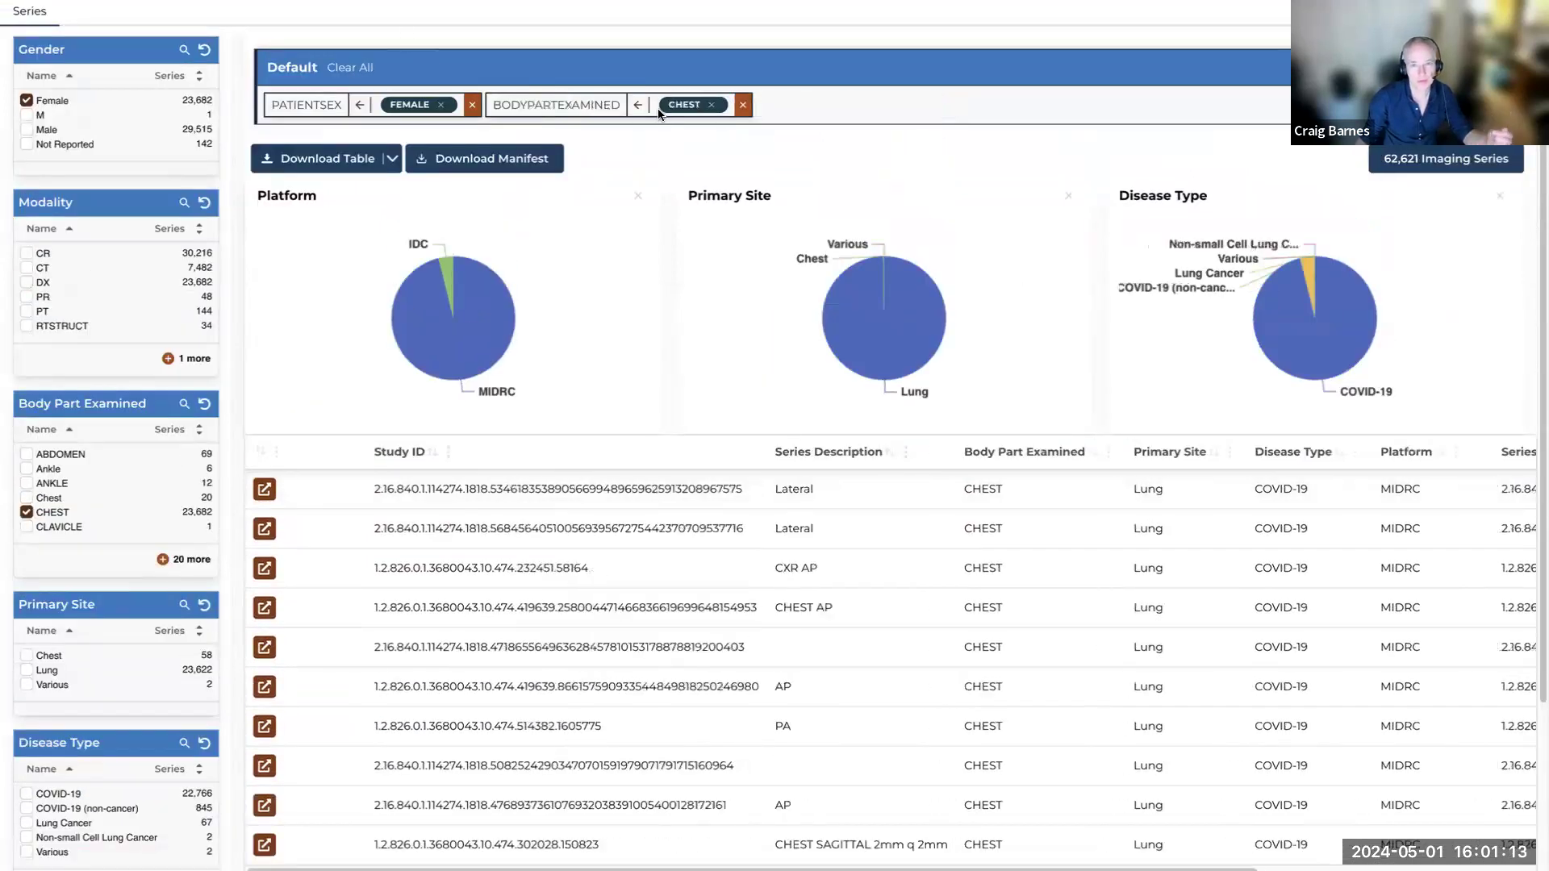
click(659, 104)
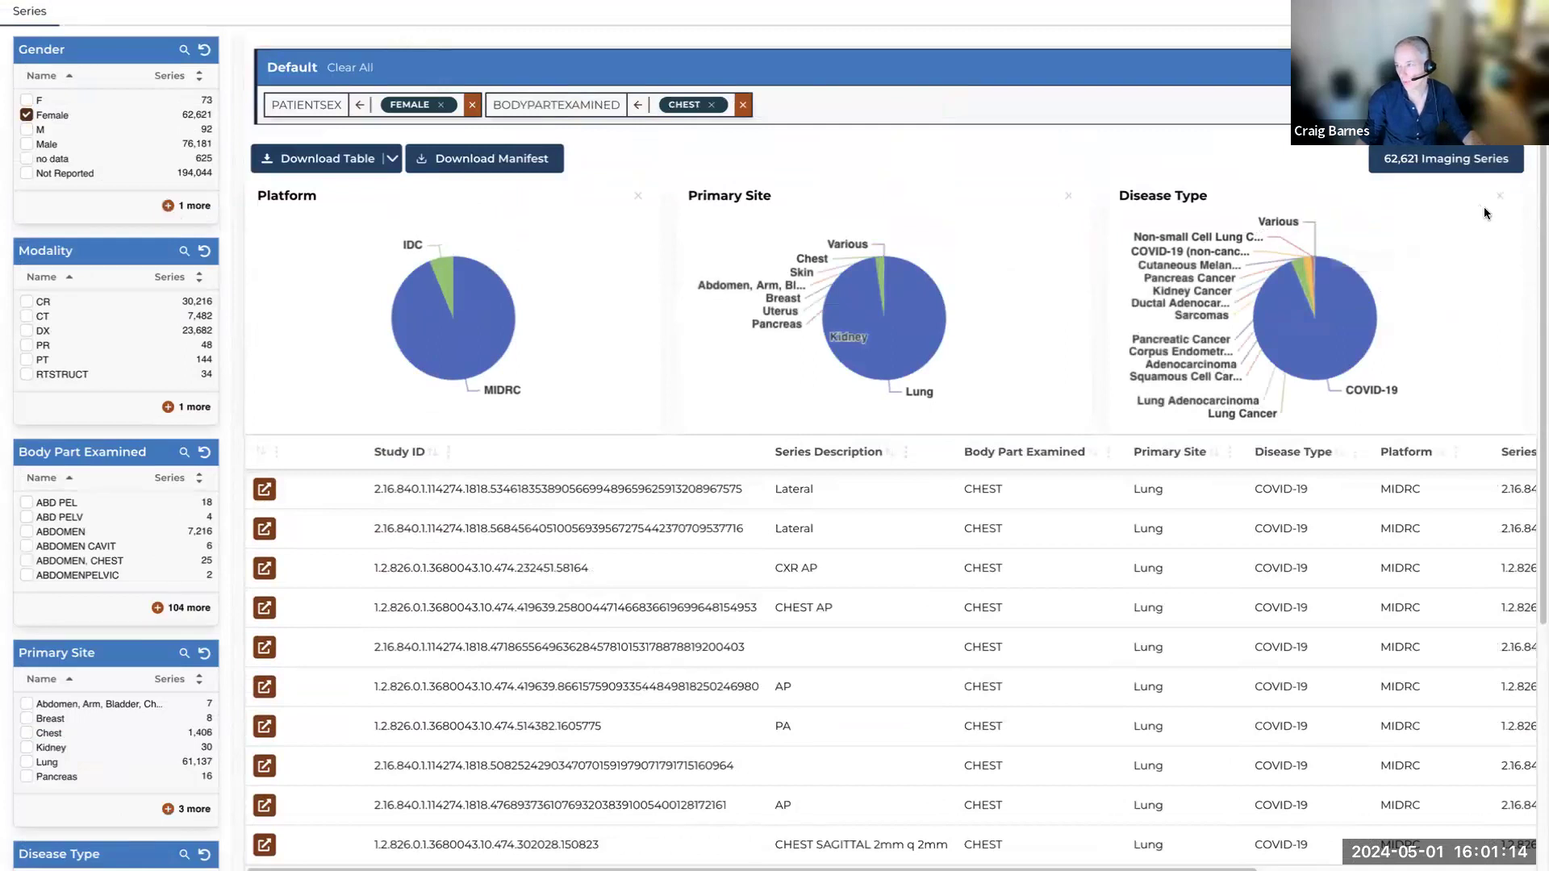
click(350, 67)
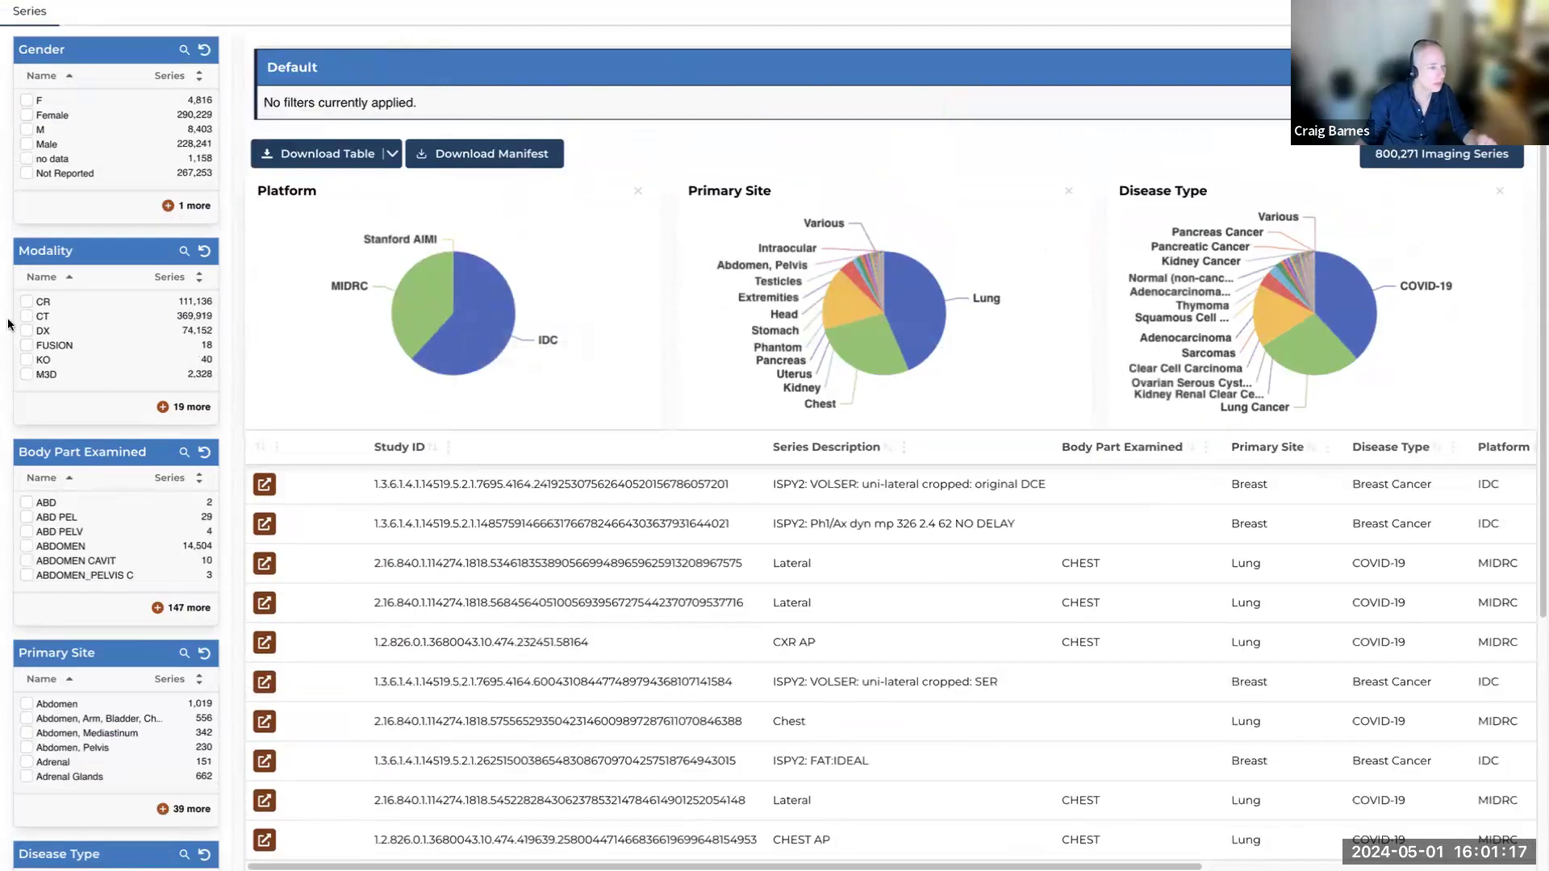
click(26, 145)
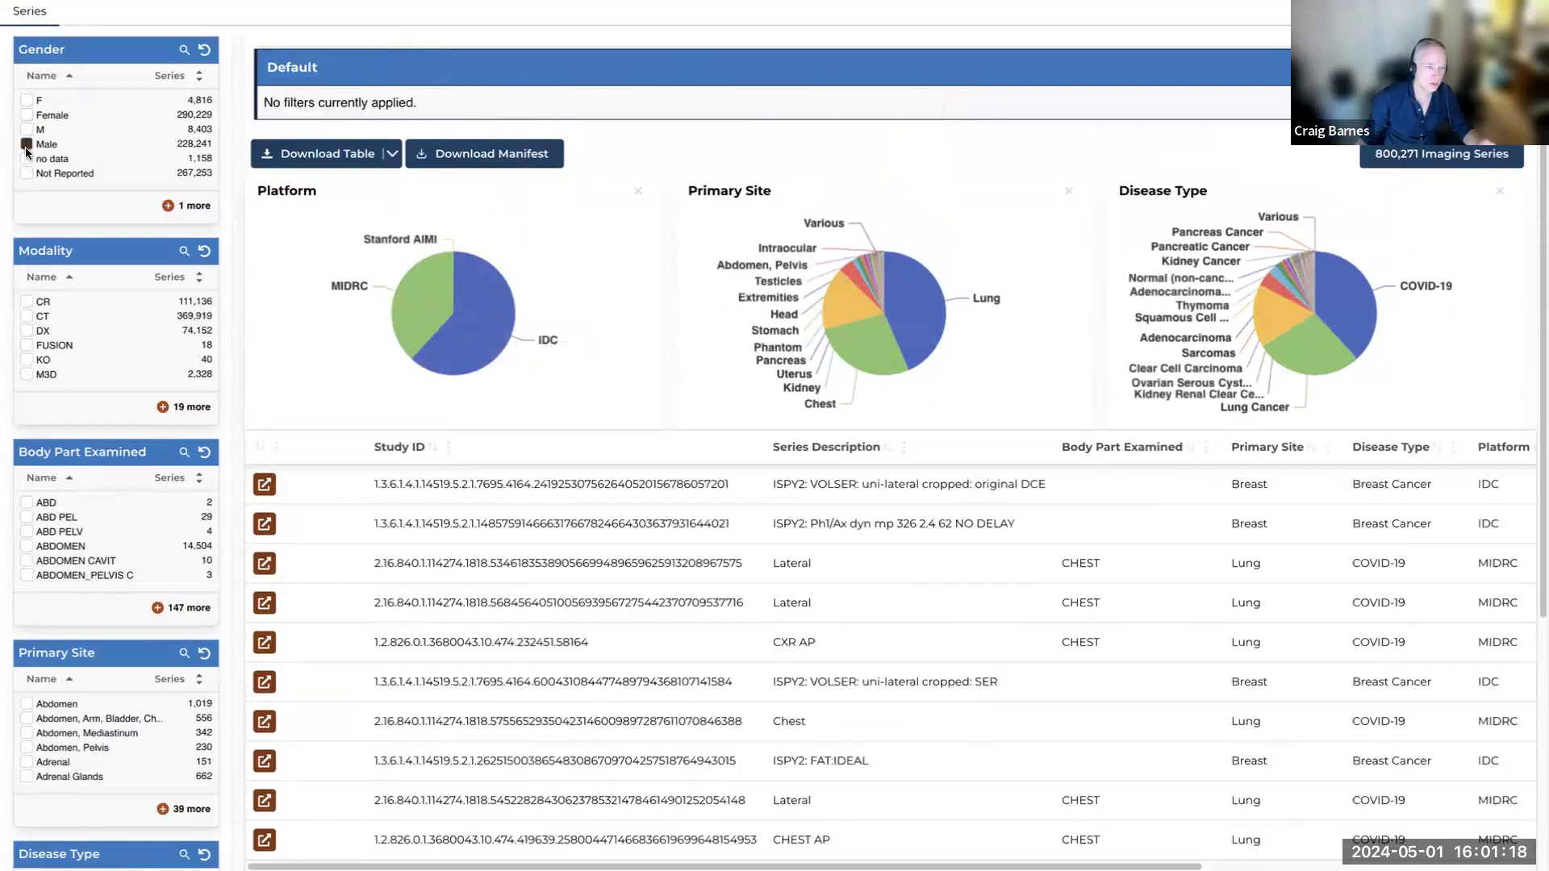
click(184, 407)
click(197, 277)
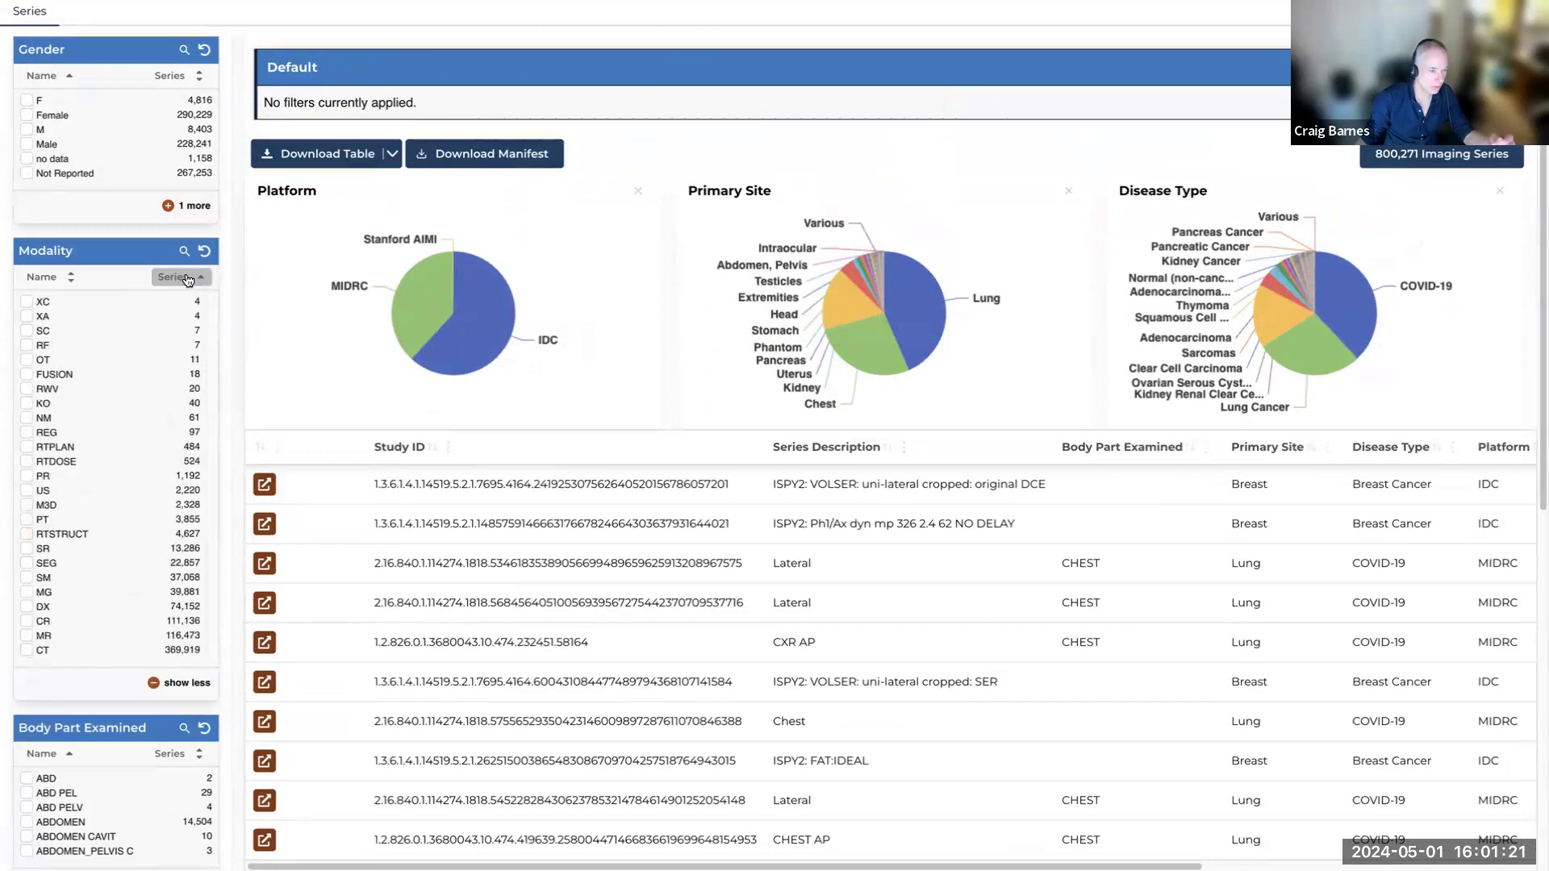
click(26, 302)
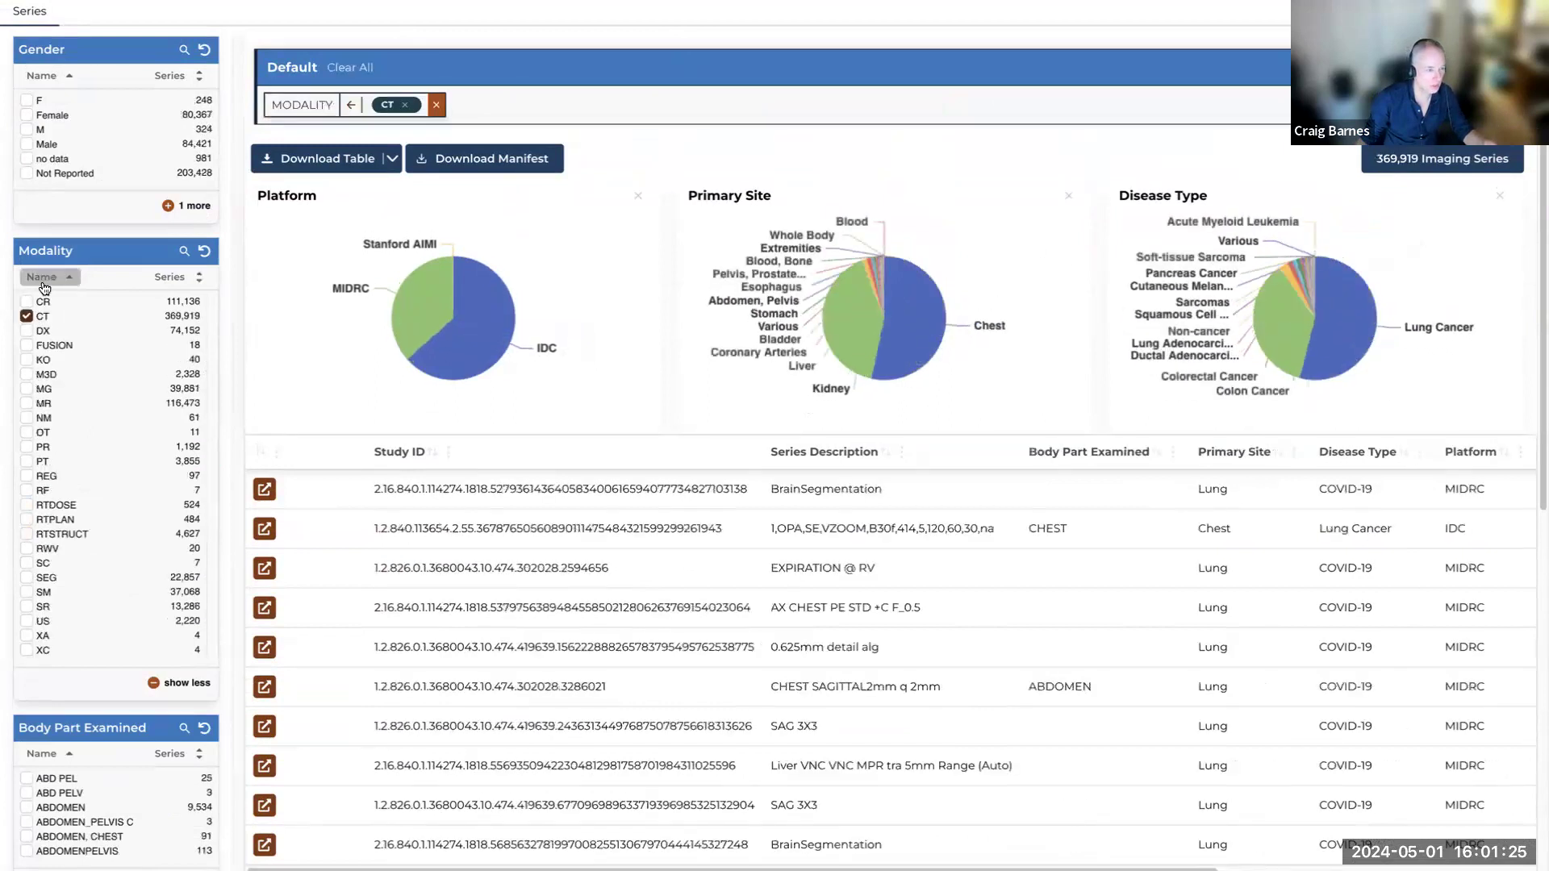
click(41, 277)
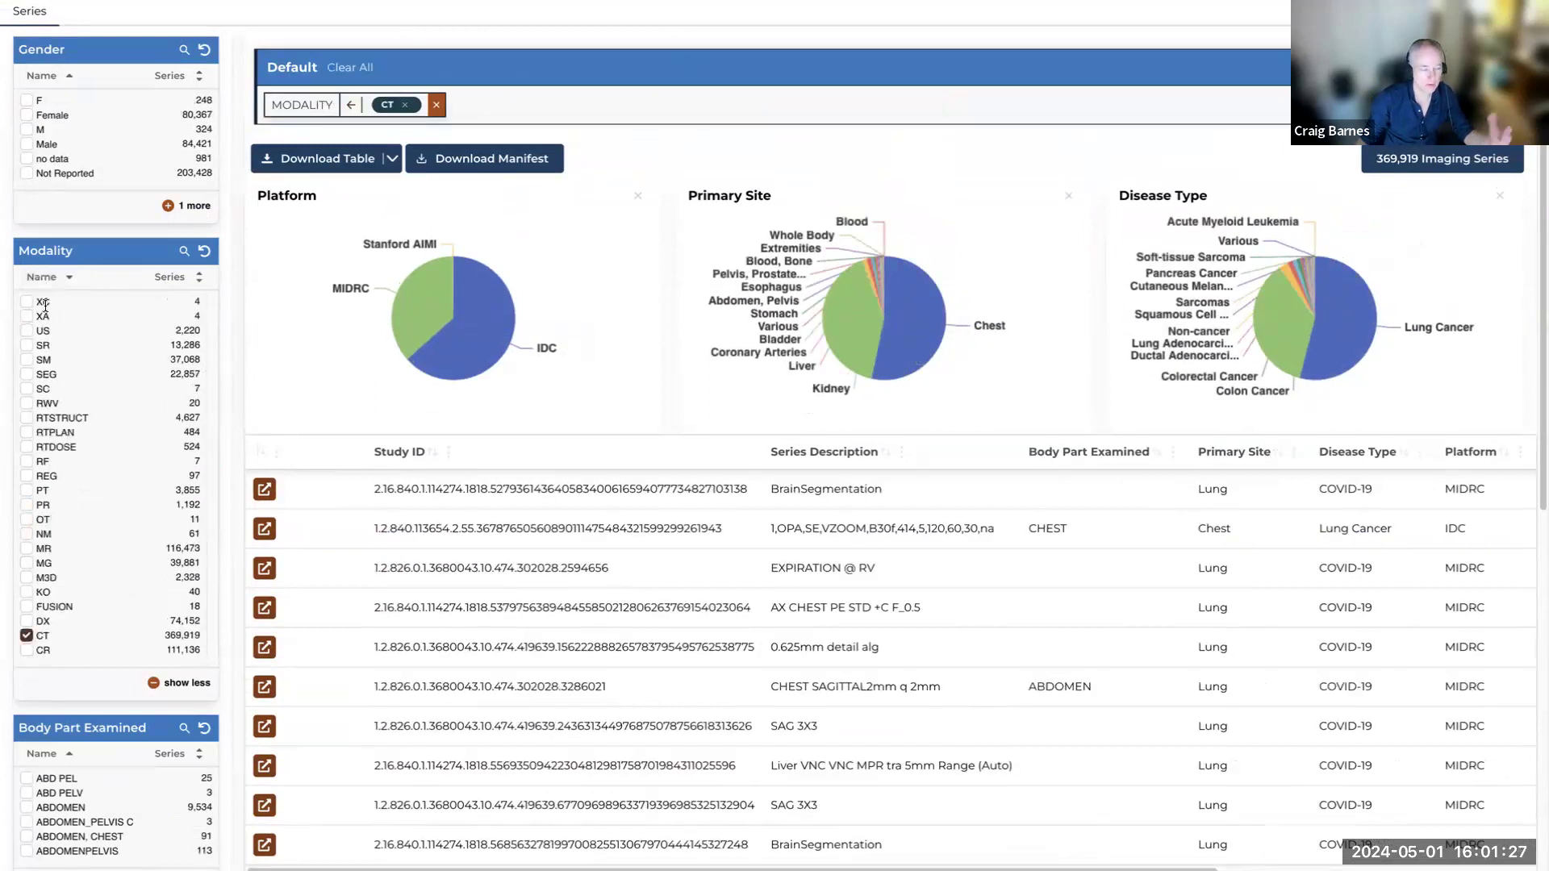
click(154, 686)
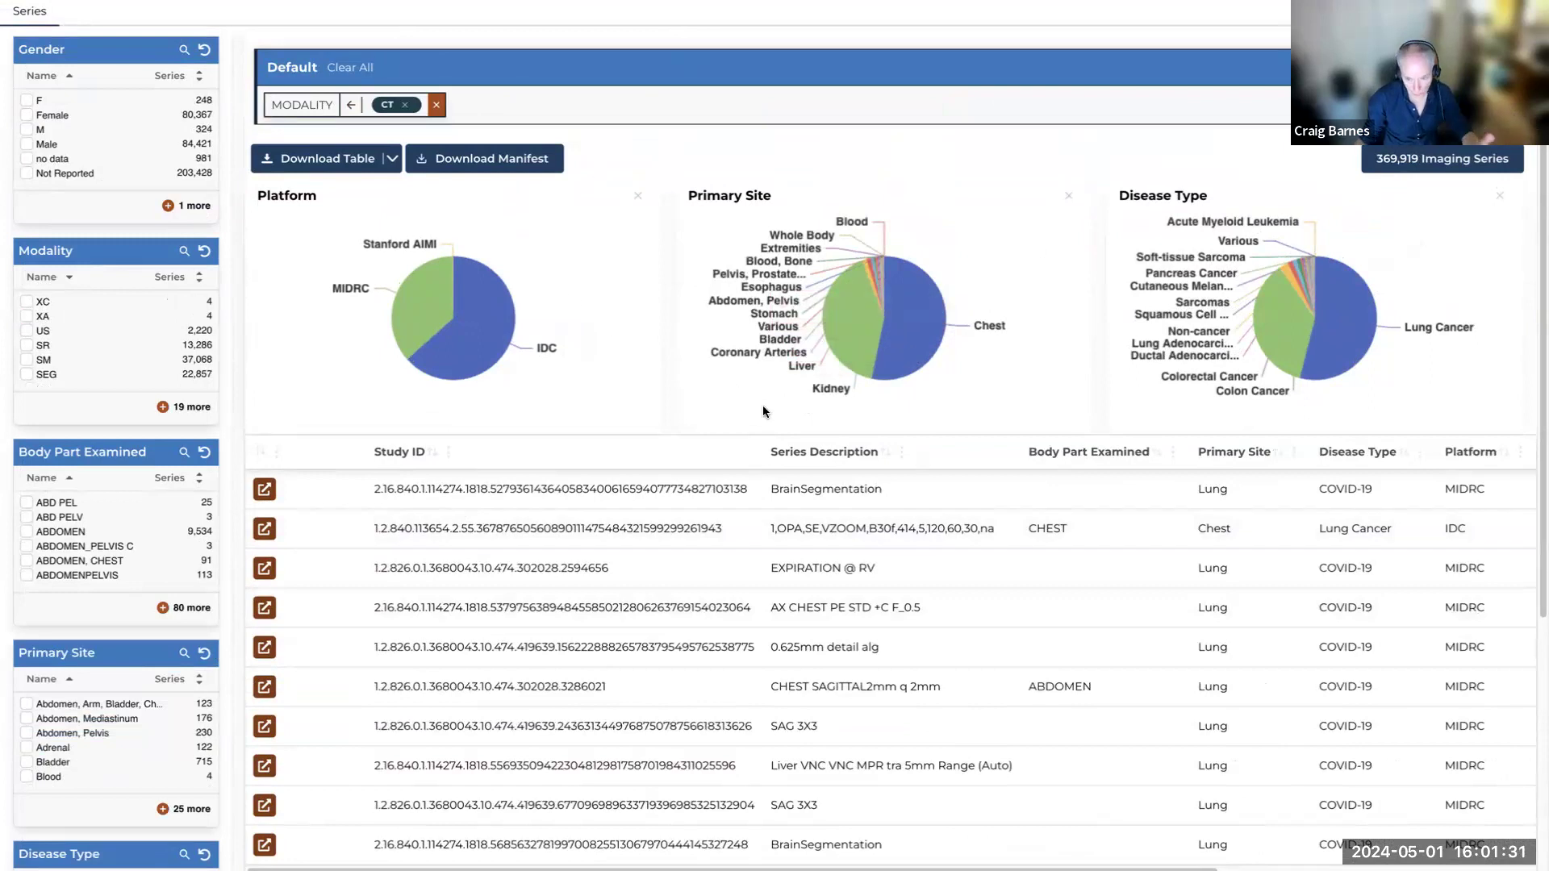
click(1384, 456)
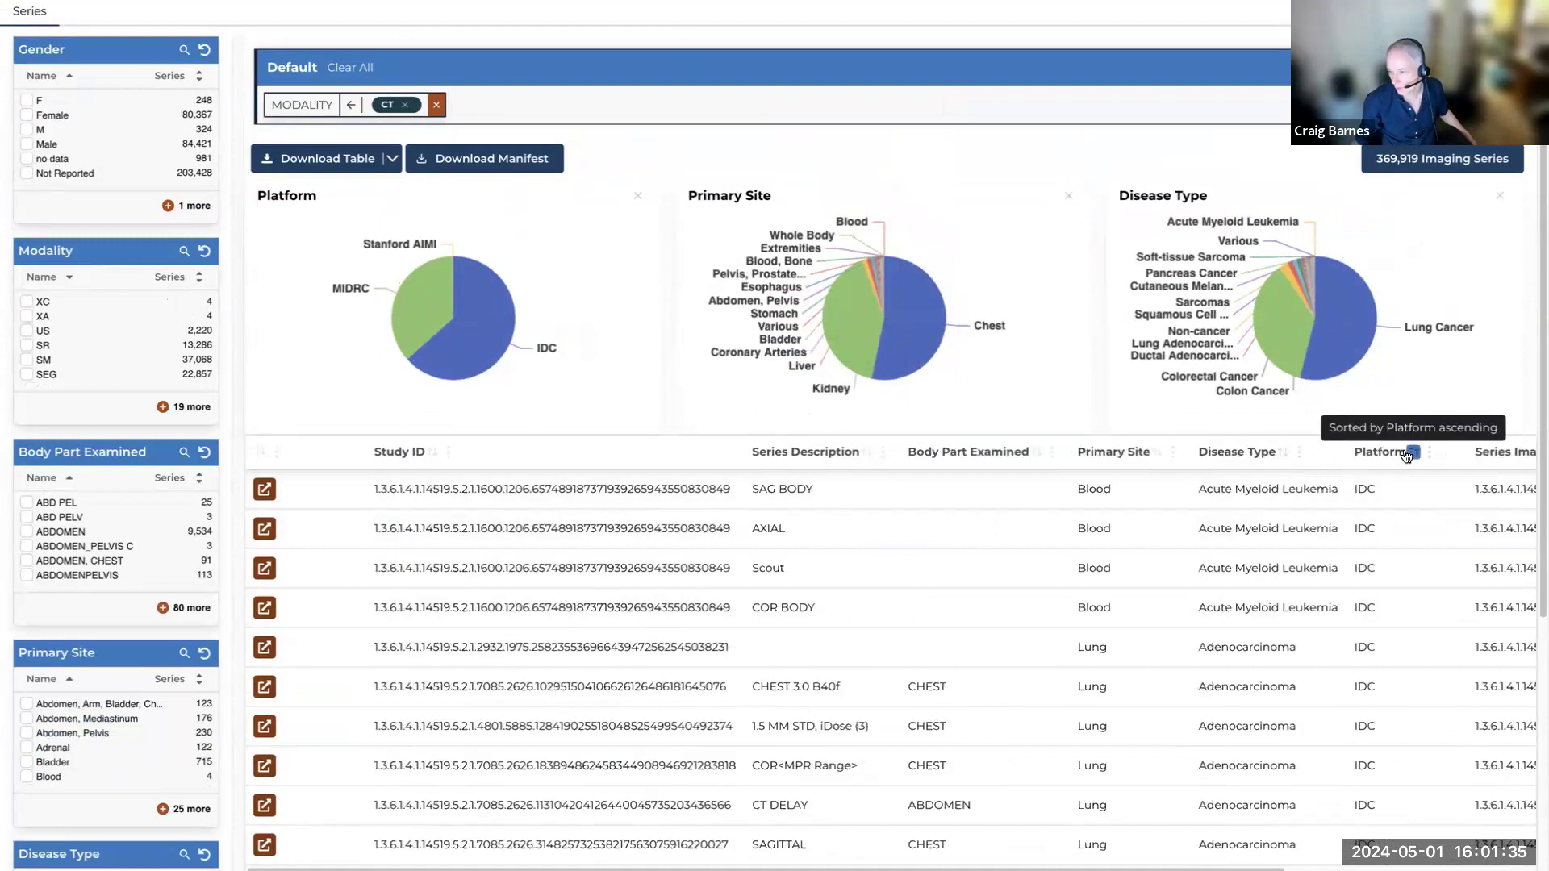
click(1405, 457)
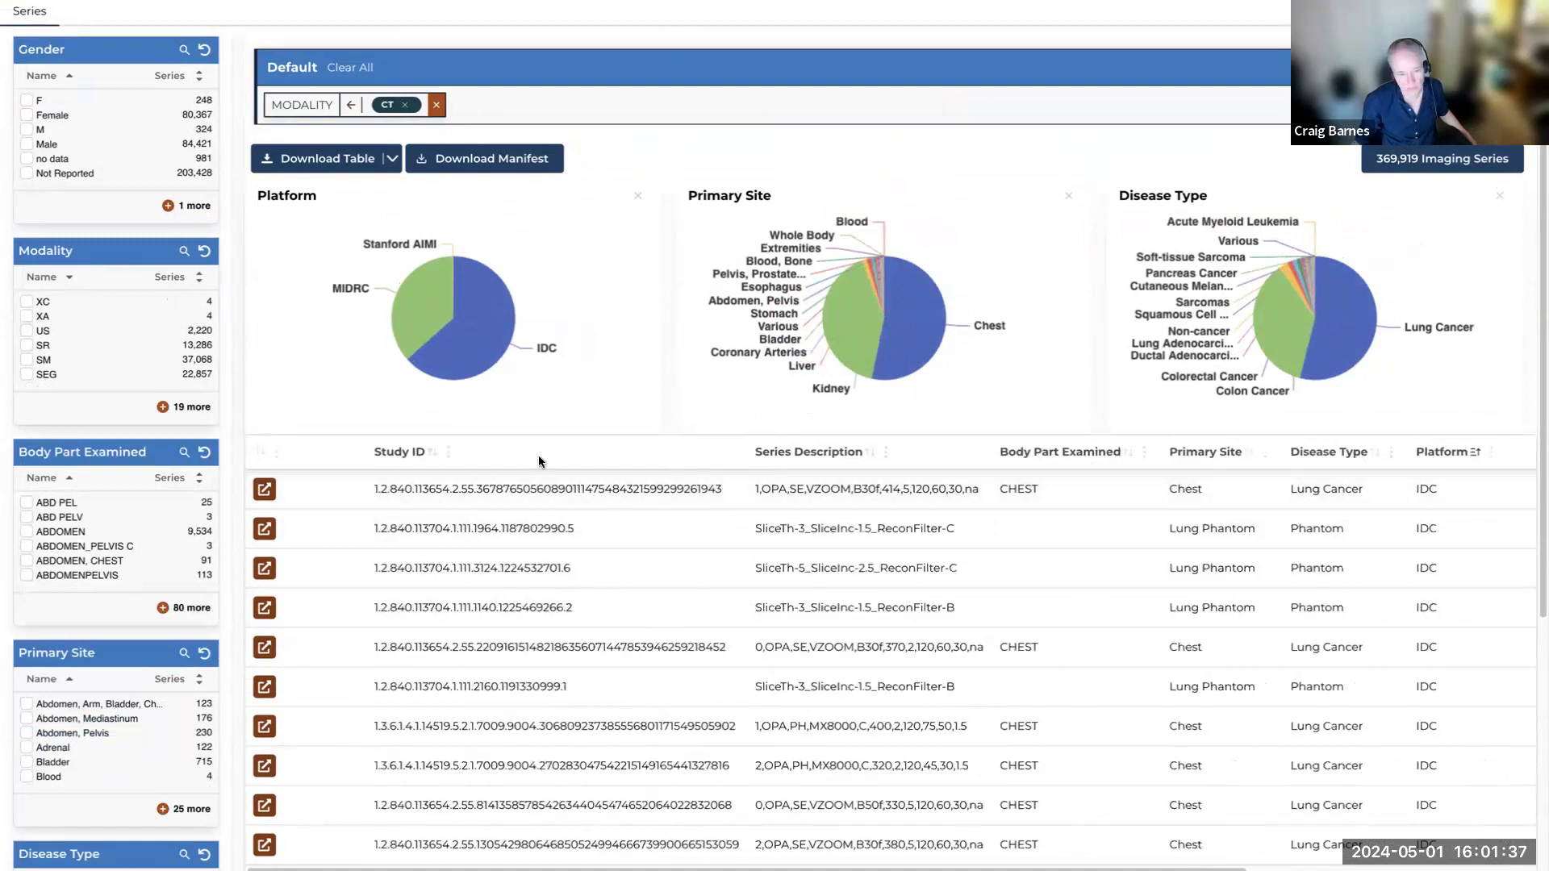
click(1130, 455)
scroll(1132, 455, down, 2)
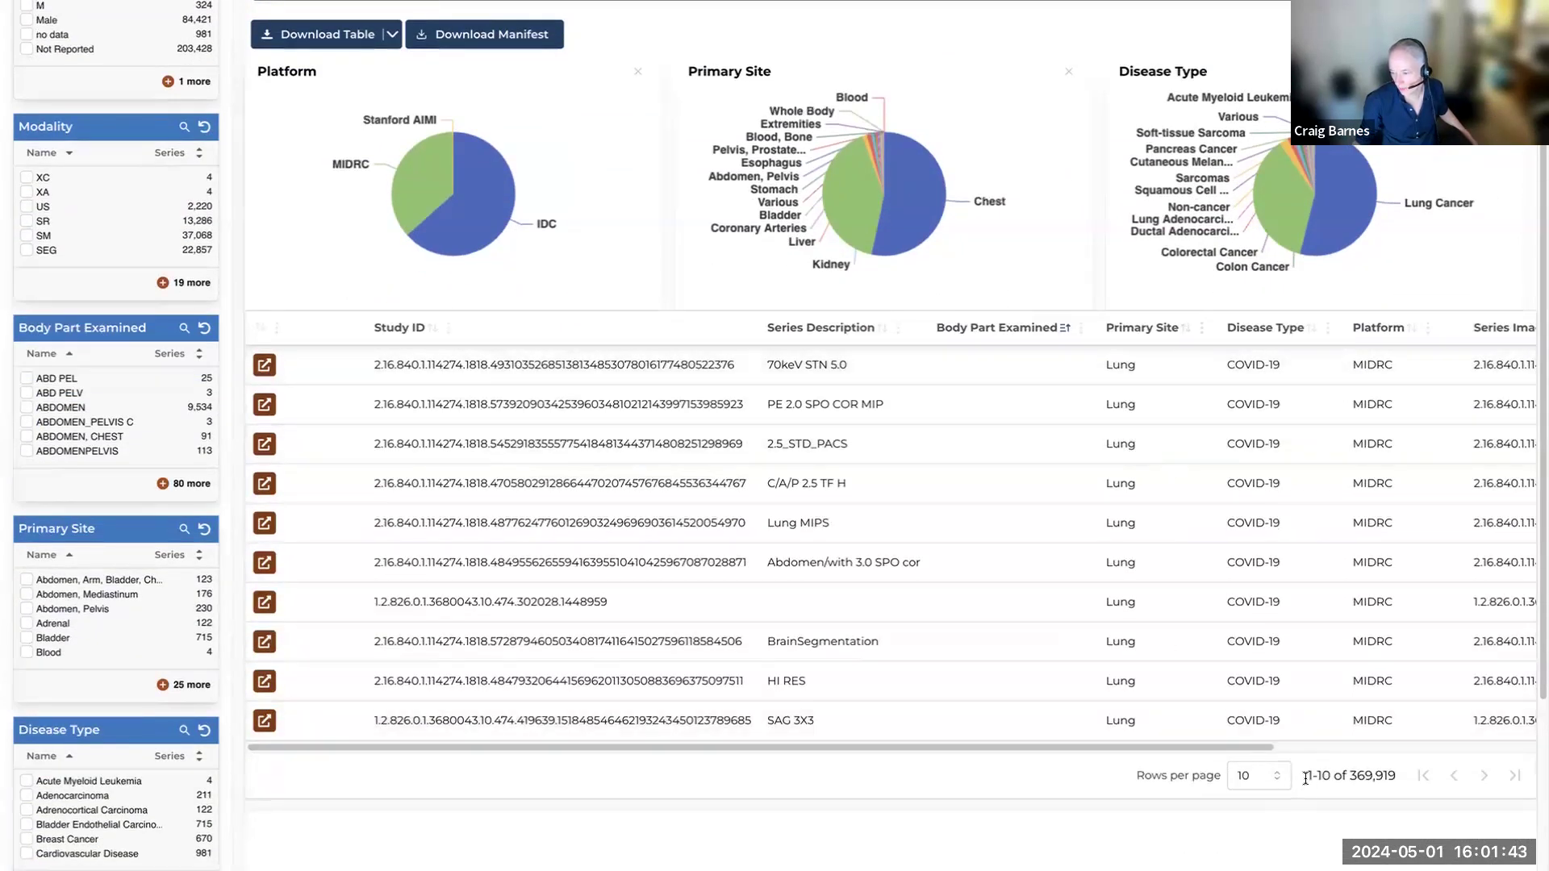
scroll(1243, 658, up, 3)
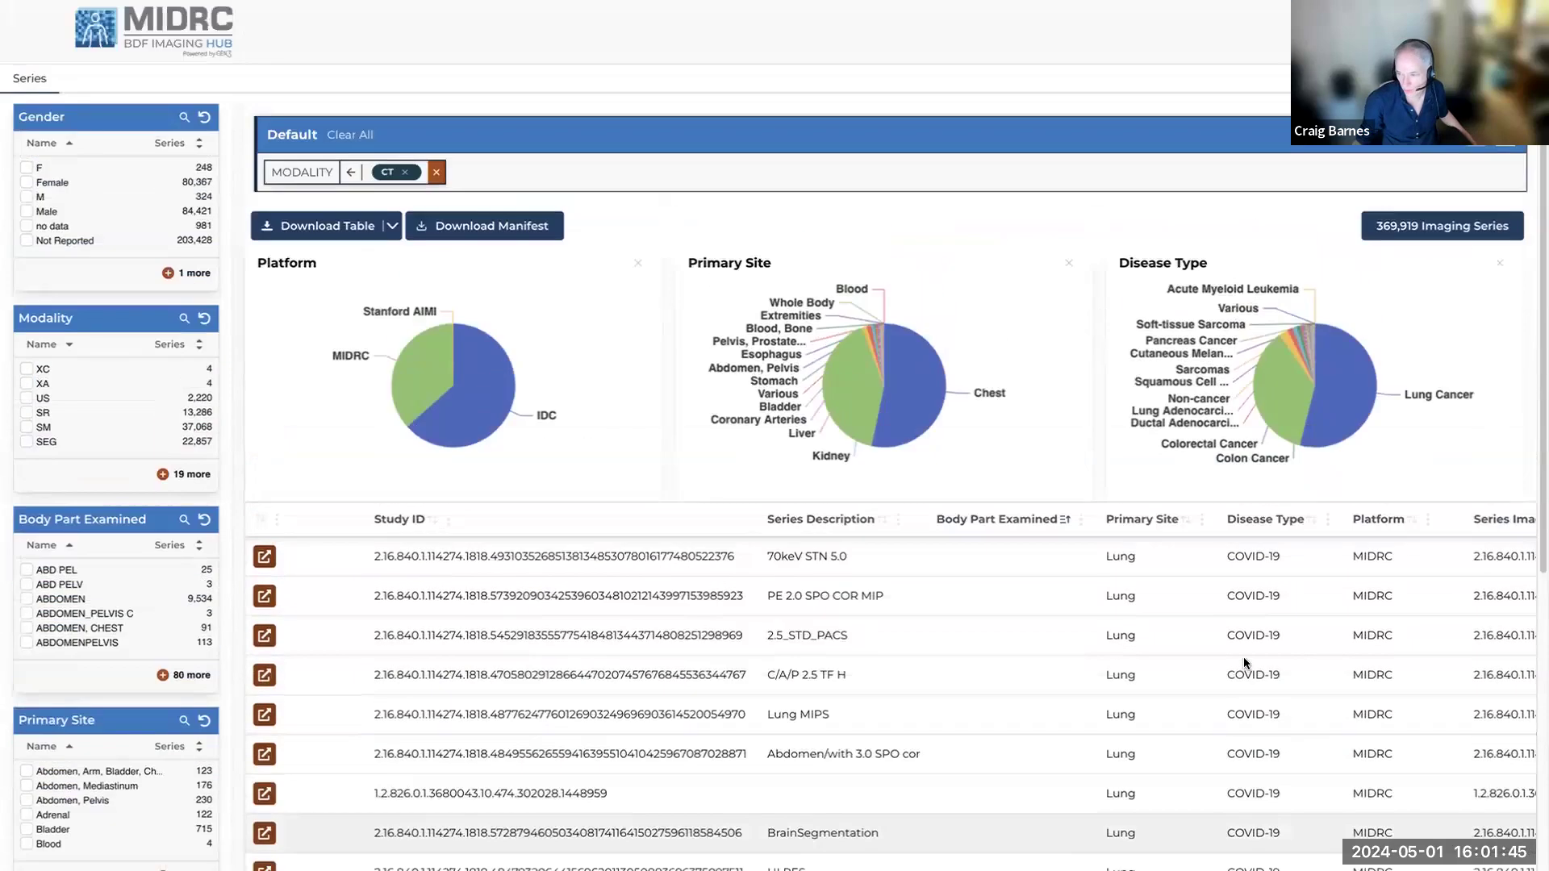
scroll(625, 385, down, 2)
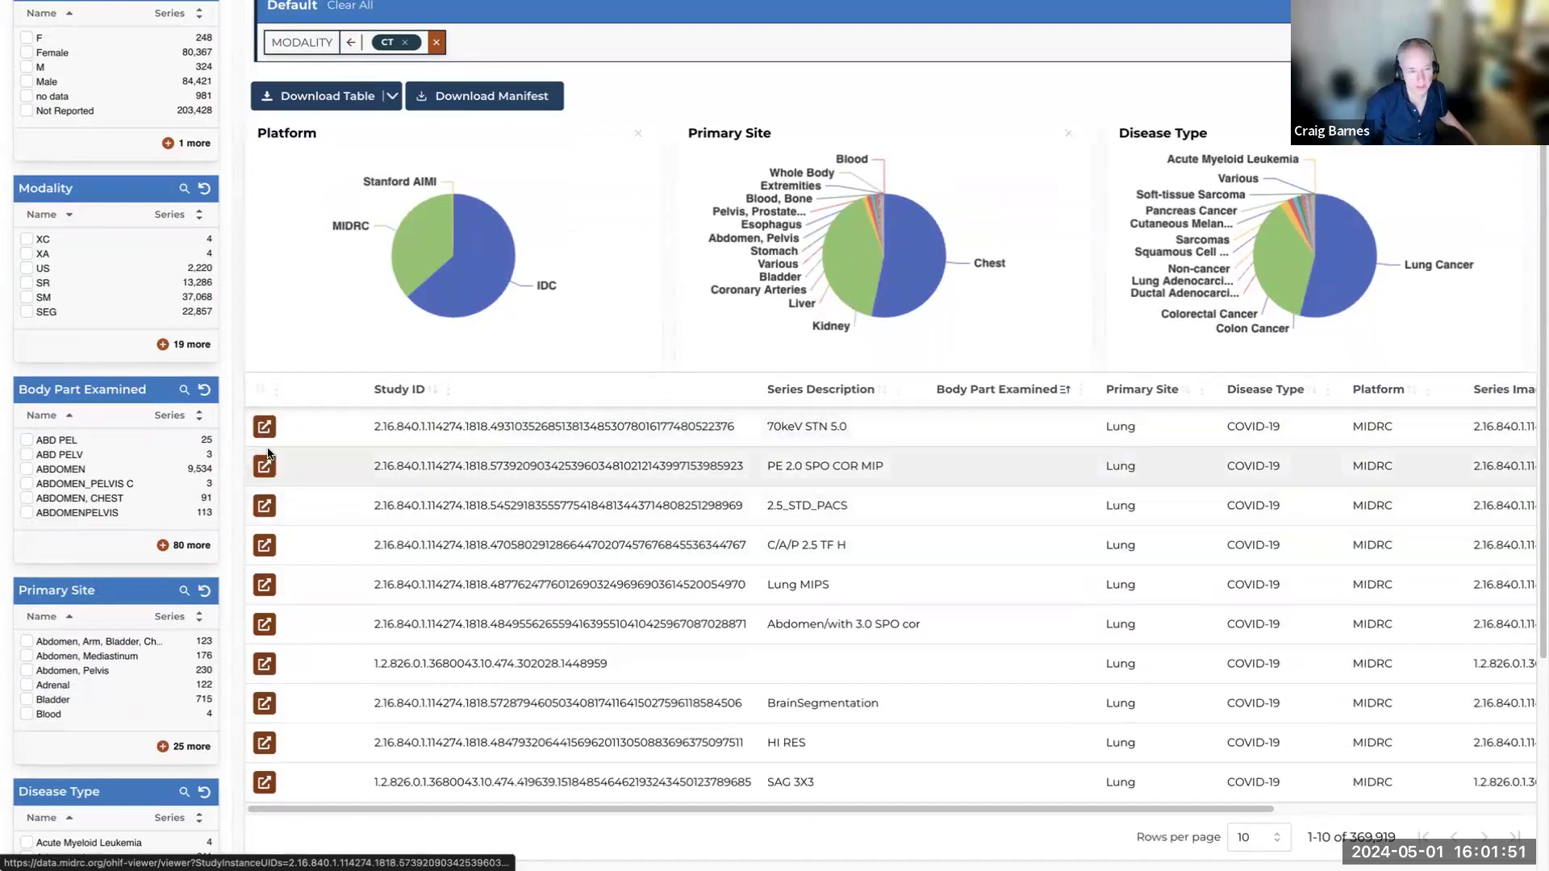
scroll(268, 448, up, 2)
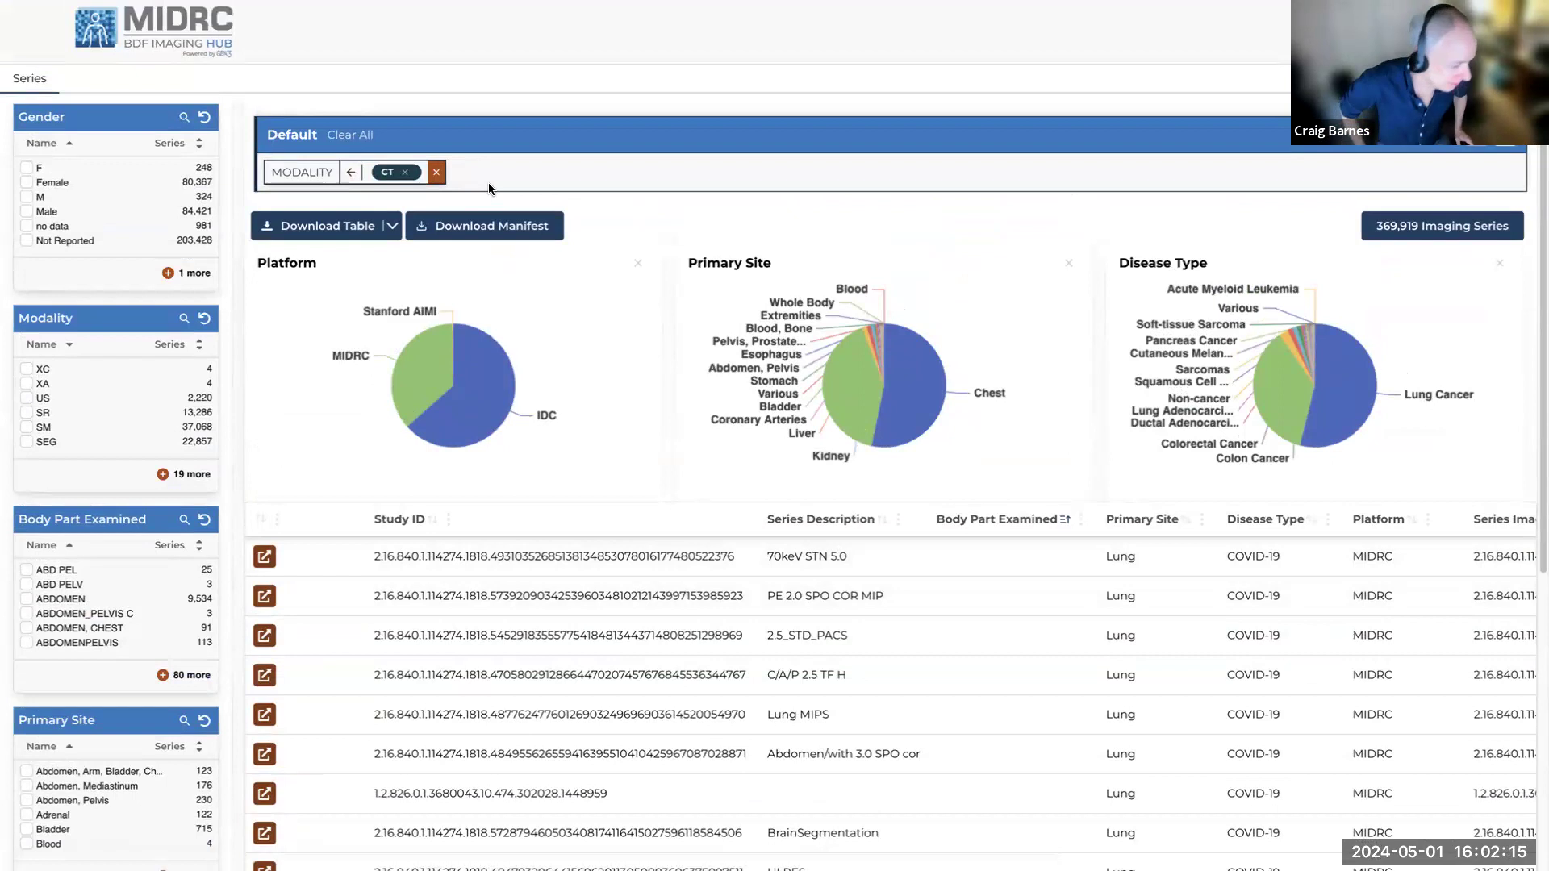
mouse_move(16, 8)
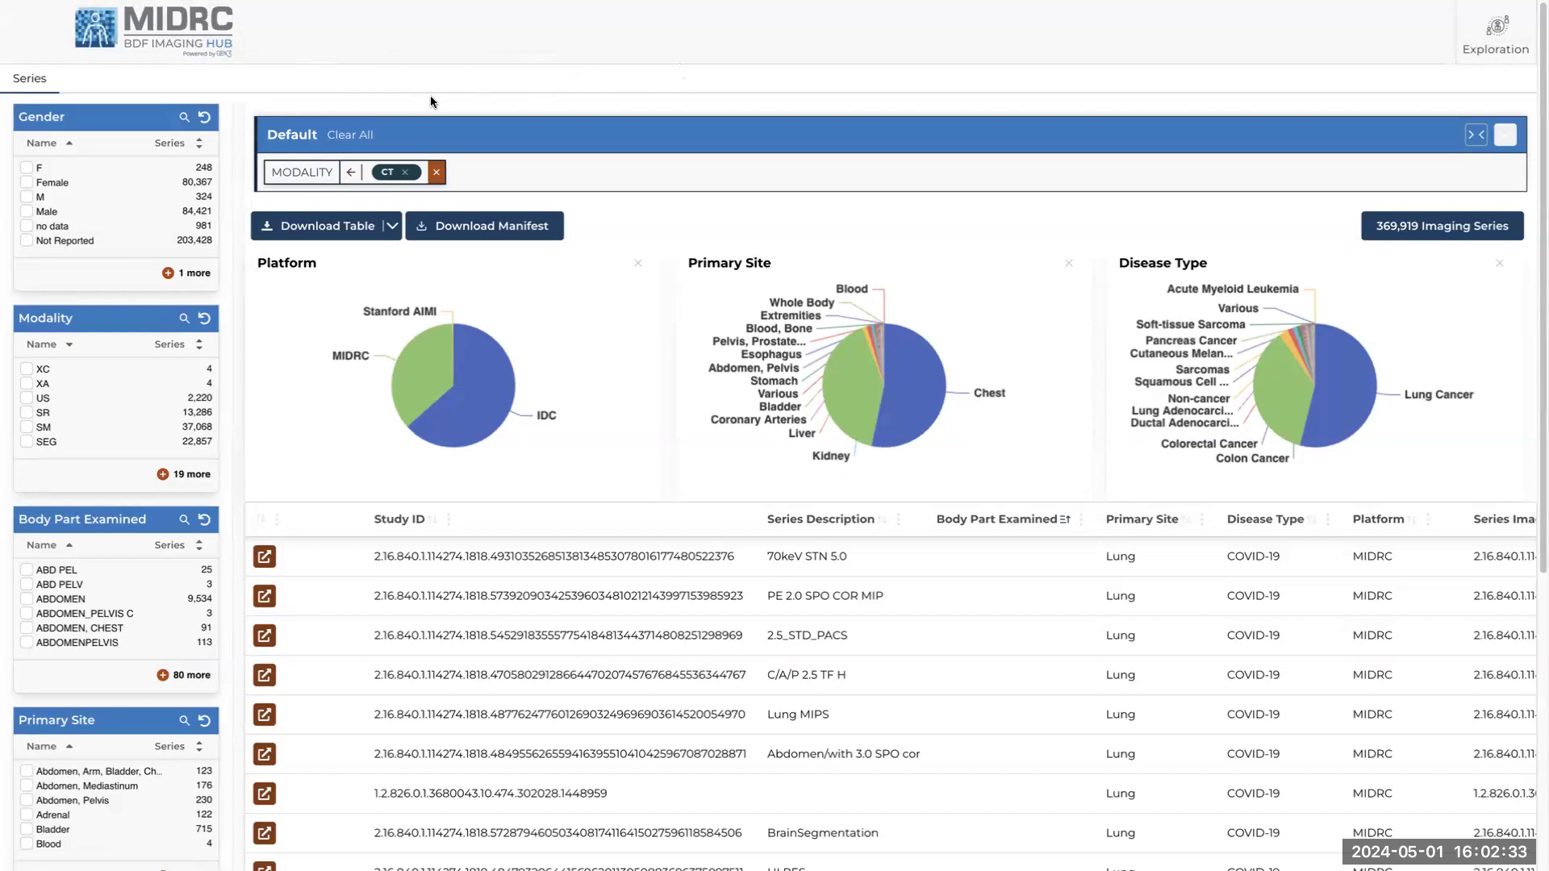
Check IDC and MIDRC in the Commons facet to filter the imaging series.
click(27, 399)
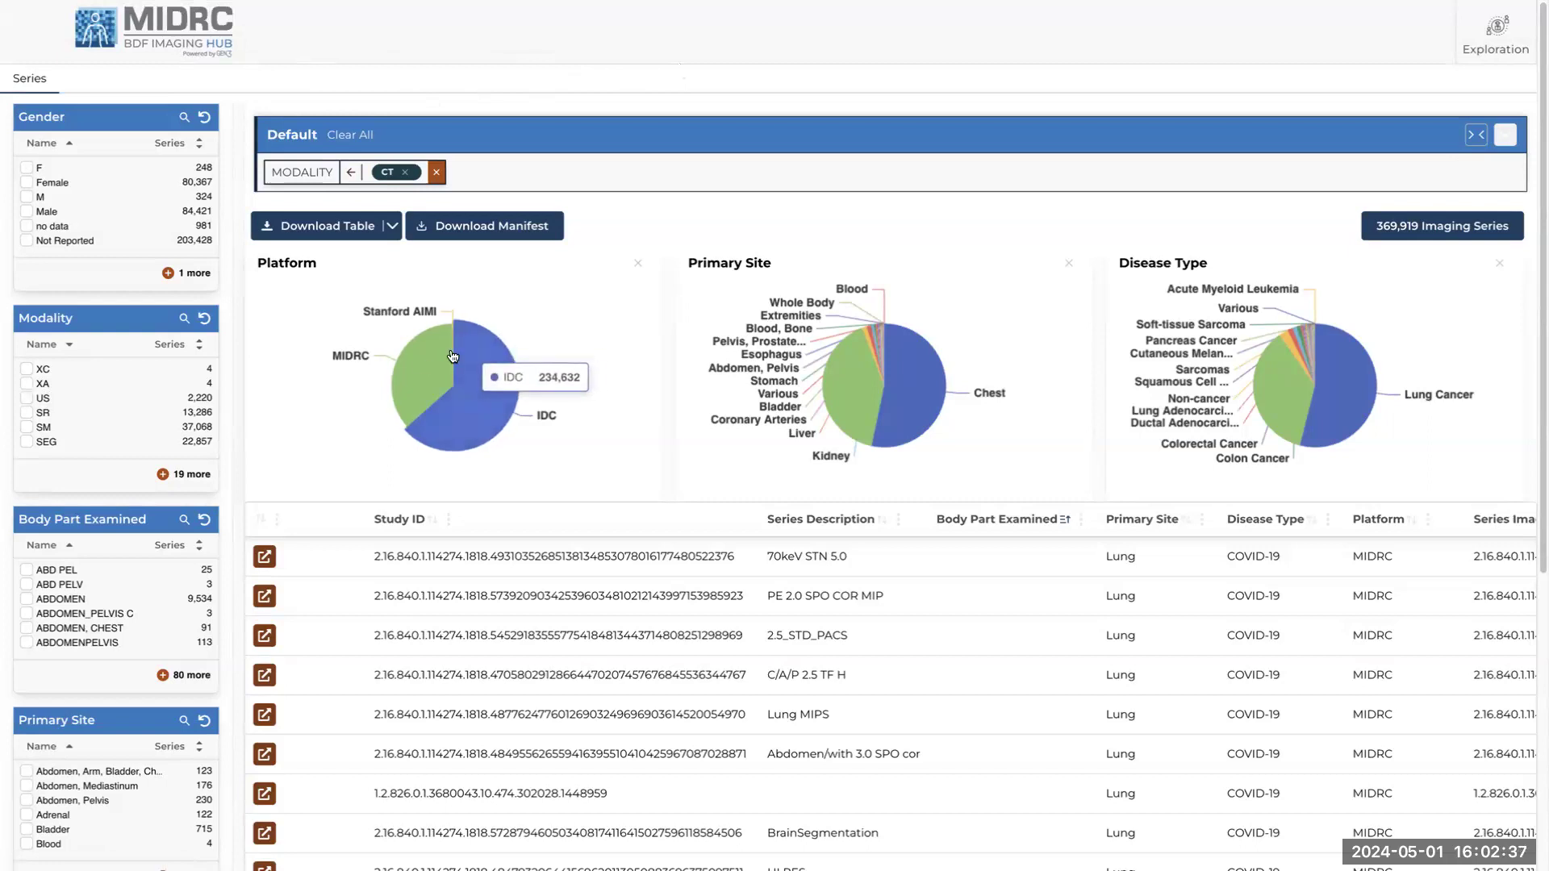
scroll(191, 555, down, 1)
scroll(191, 555, down, 5)
click(27, 725)
scroll(399, 354, up, 5)
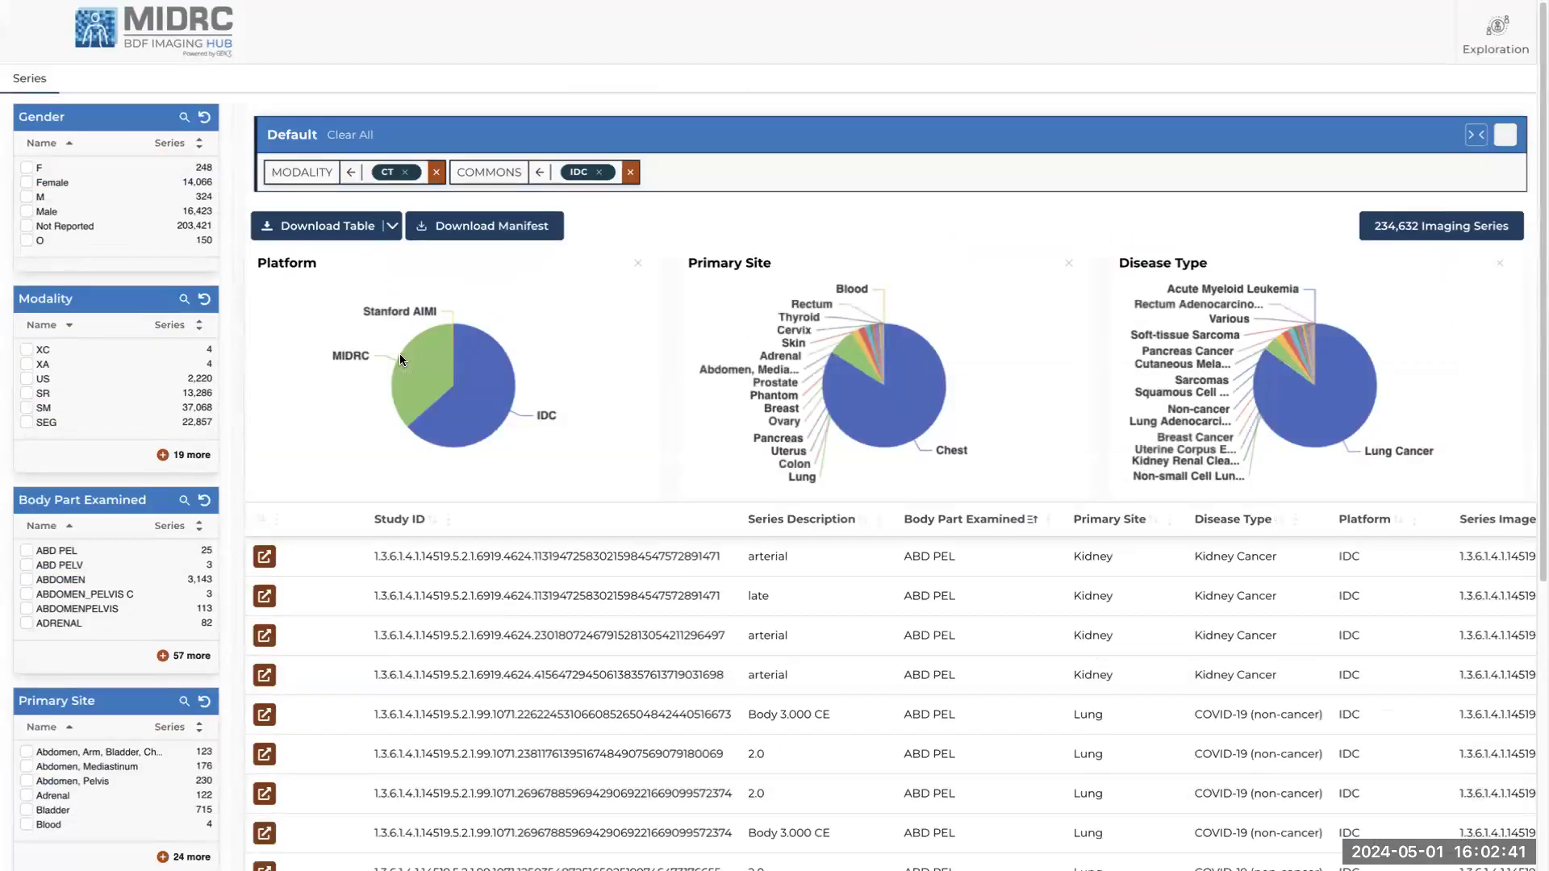
scroll(208, 547, down, 4)
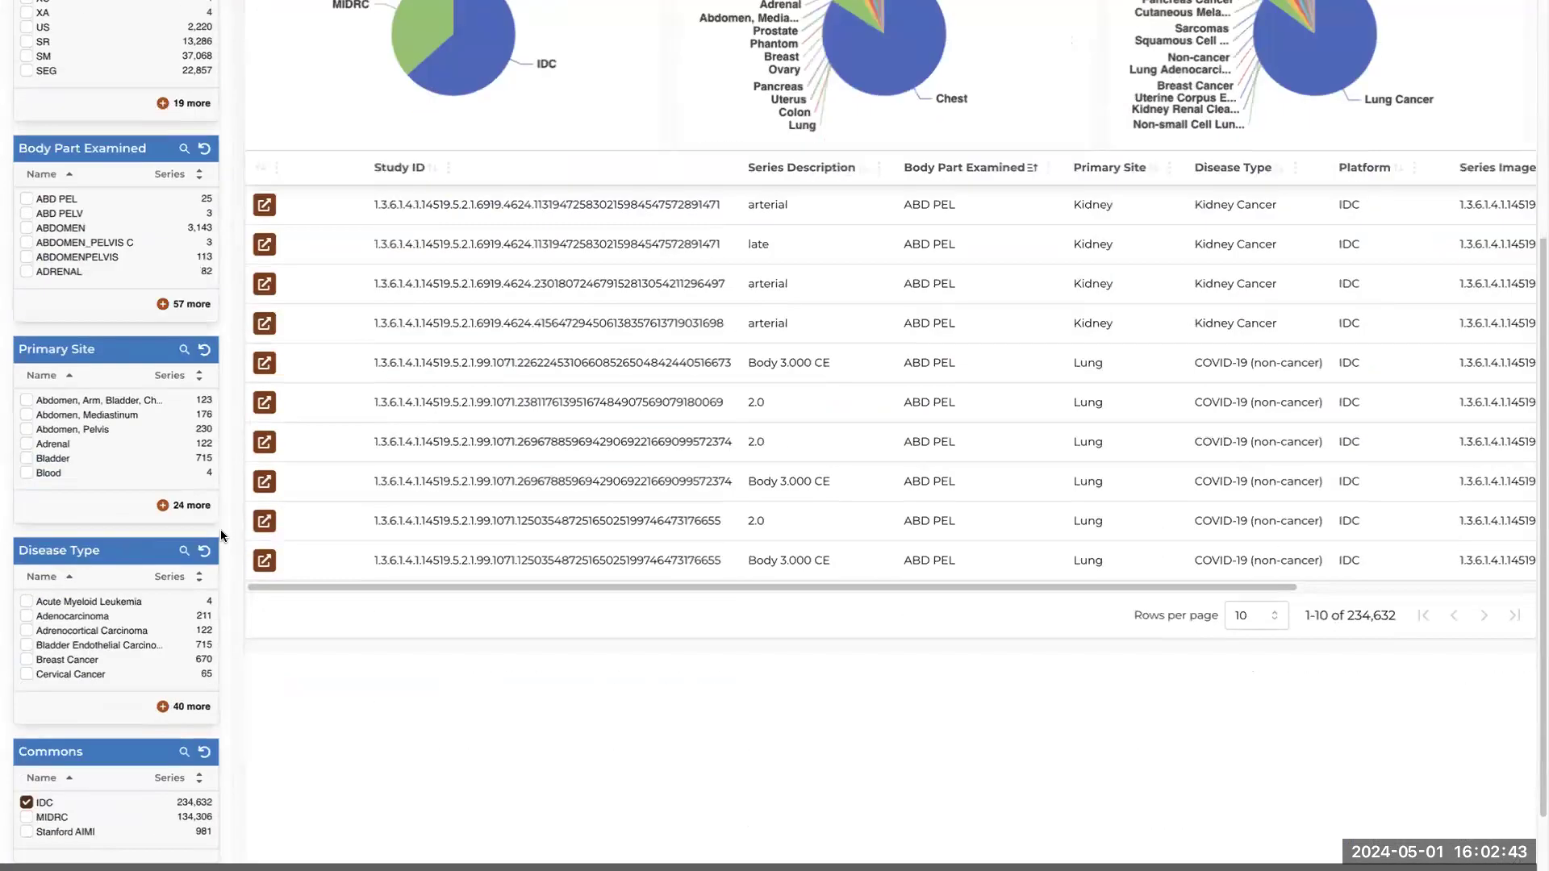
click(28, 816)
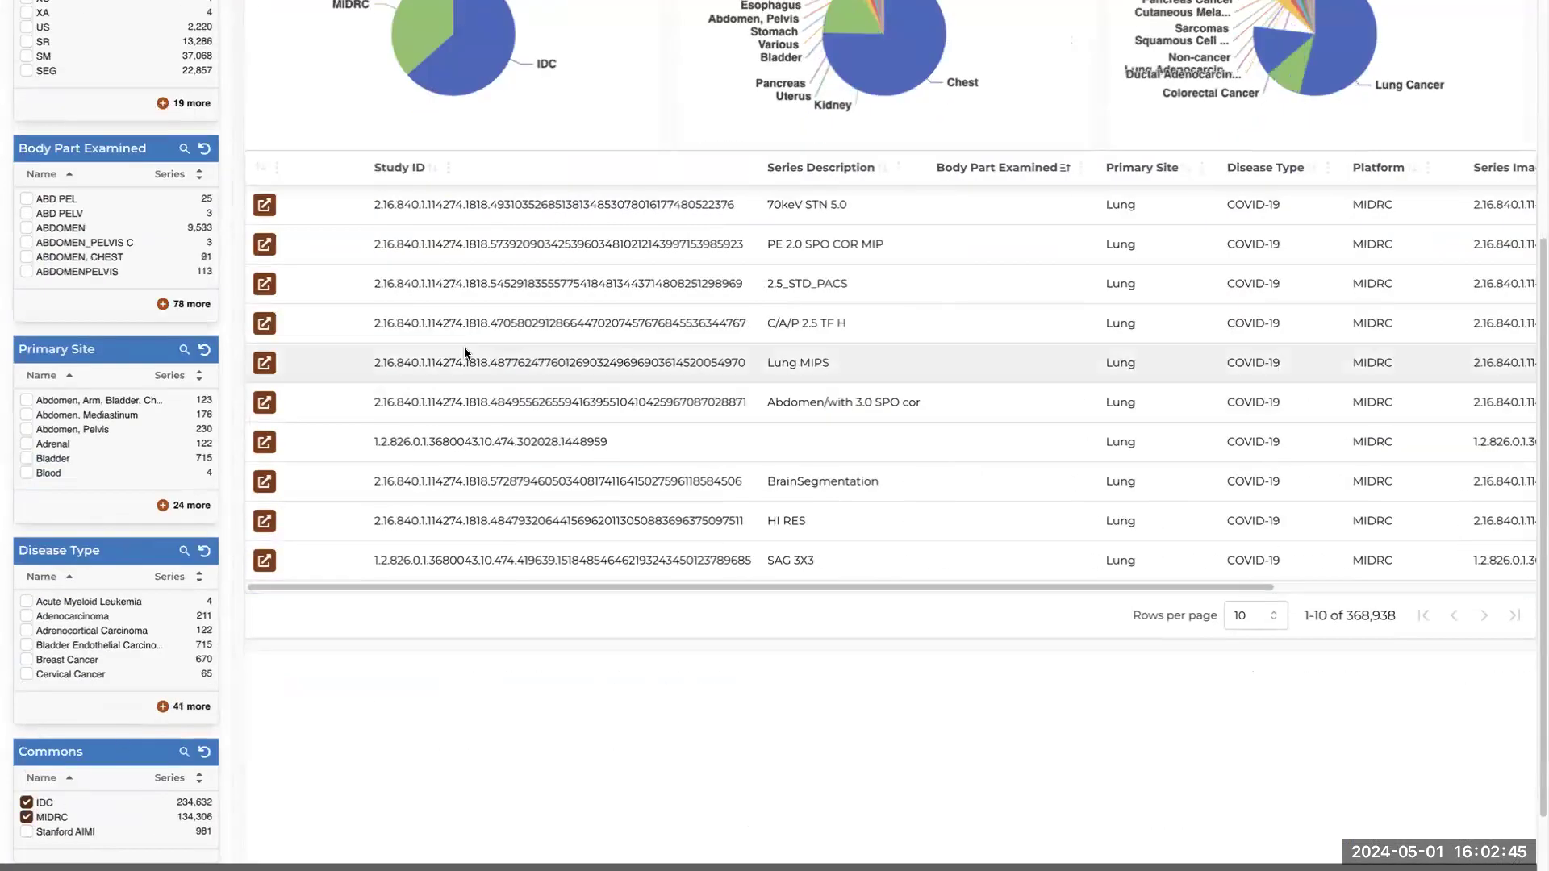
scroll(463, 347, up, 4)
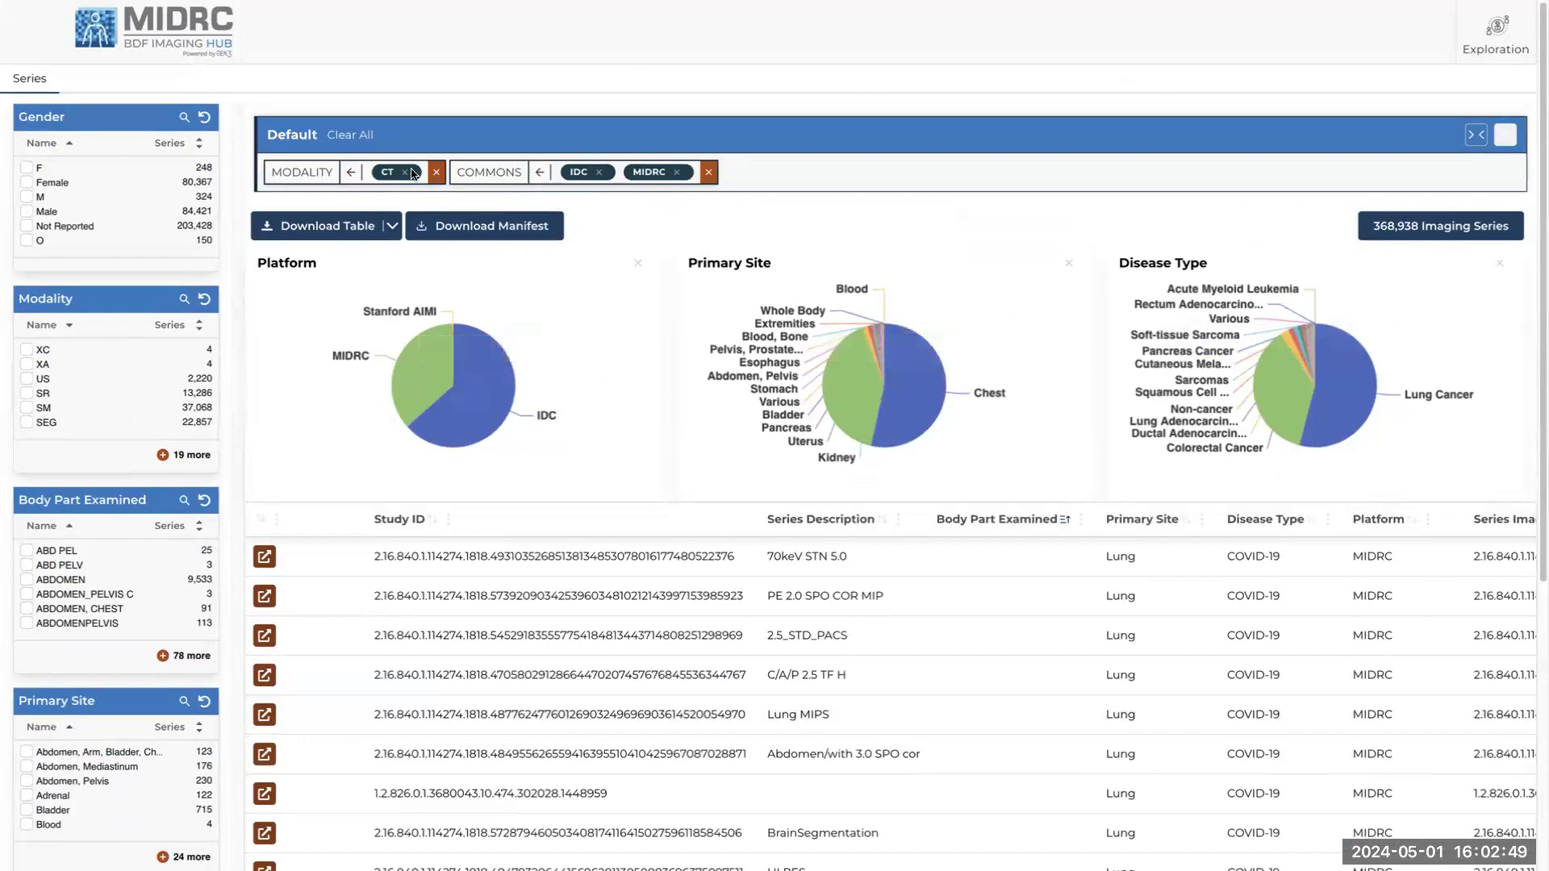
Remove the MODALITY/CT filter, leaving 799,290 series from IDC and MIDRC.
click(436, 172)
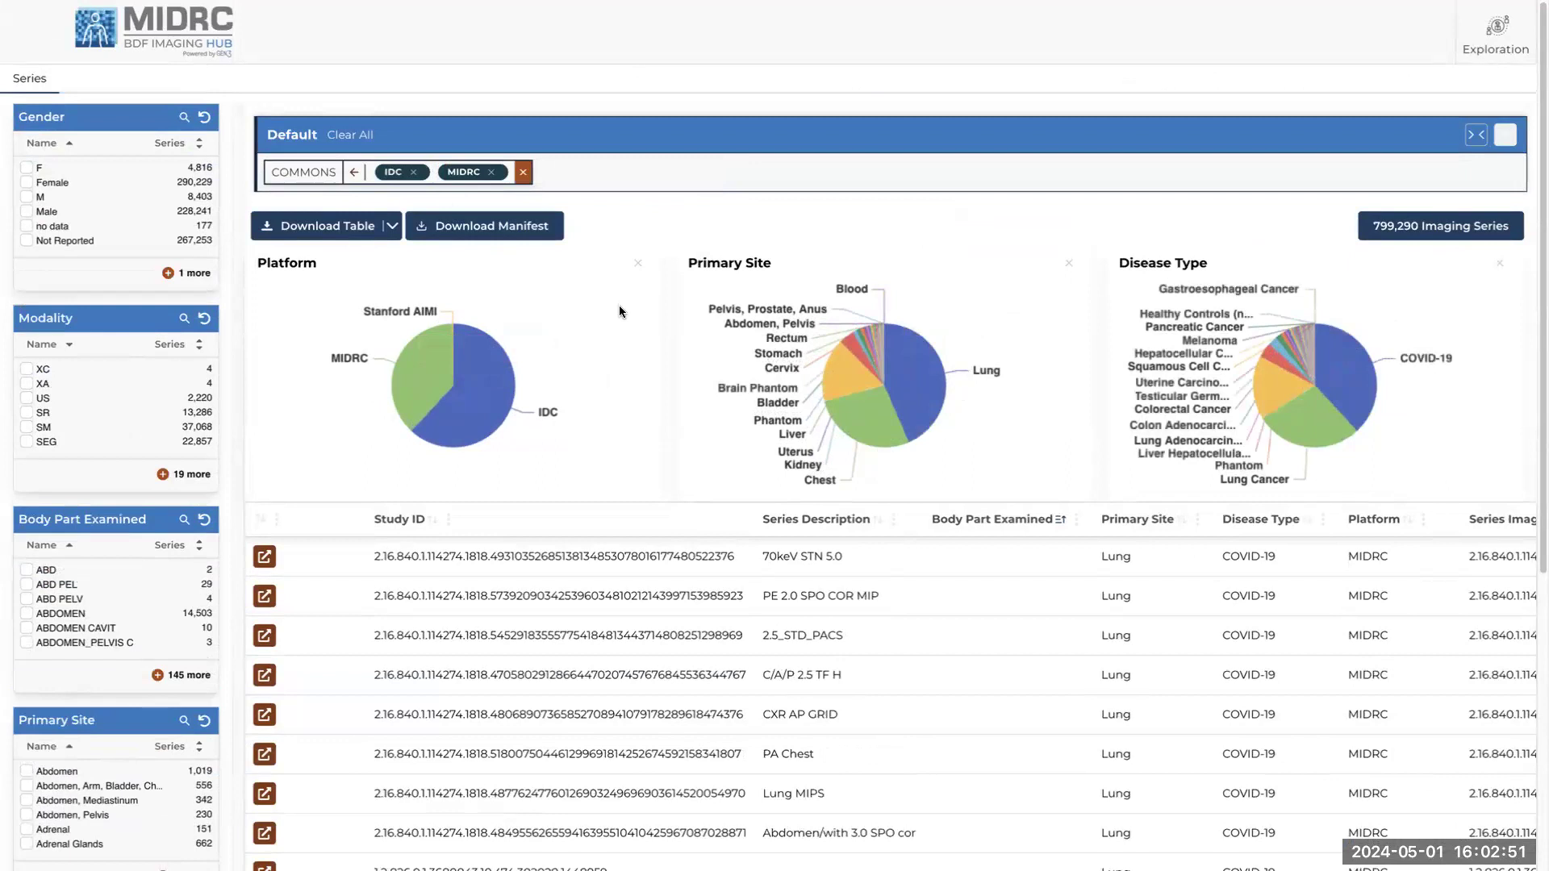
scroll(619, 311, down, 1)
scroll(619, 311, down, 5)
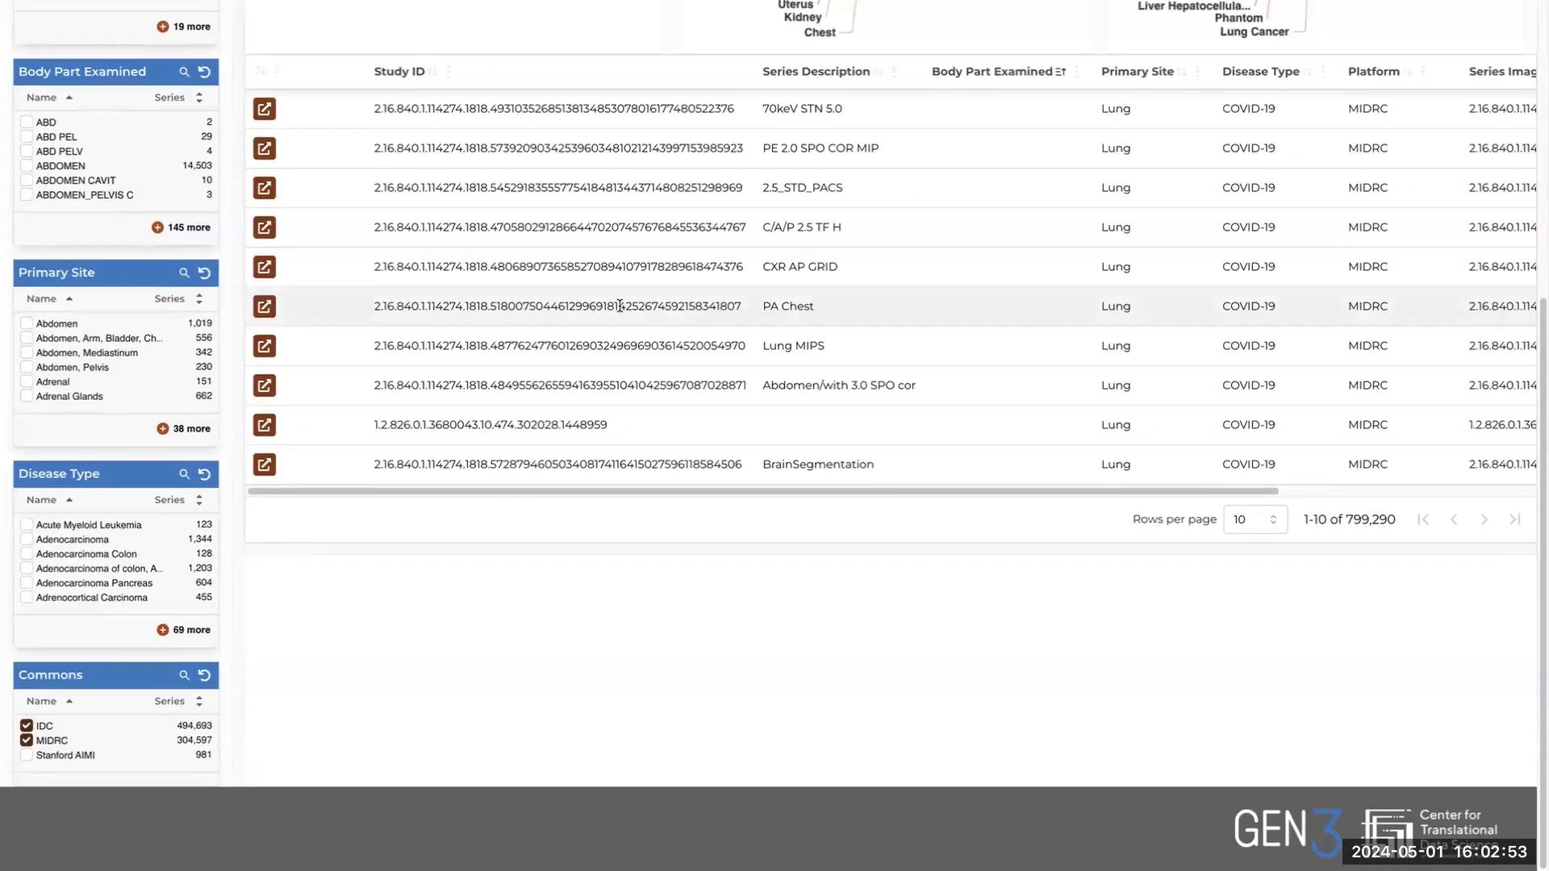
scroll(619, 308, up, 6)
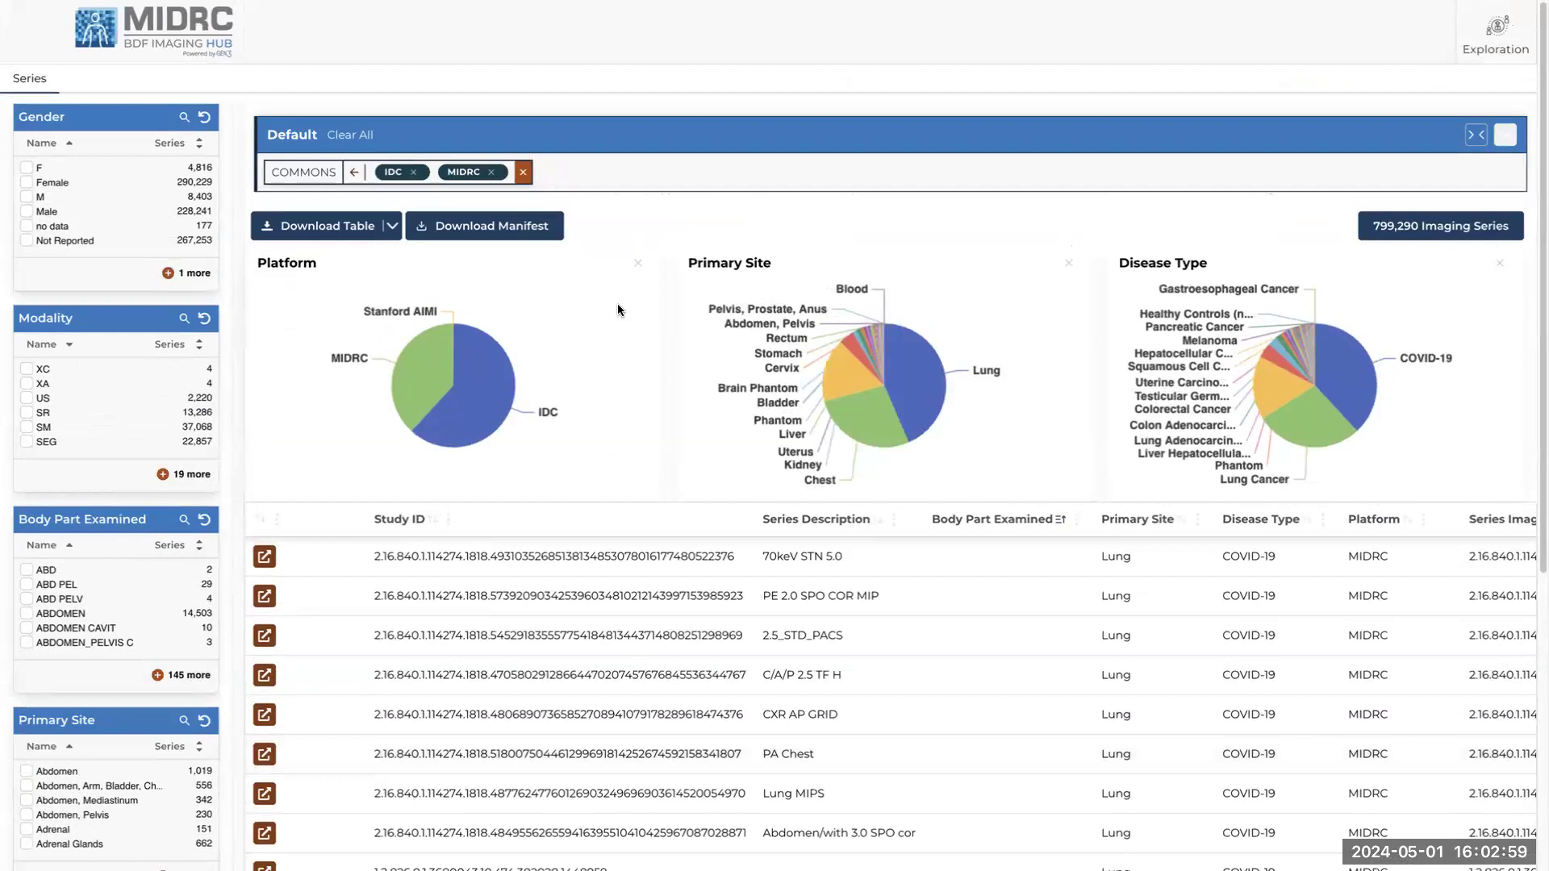
mouse_move(266, 7)
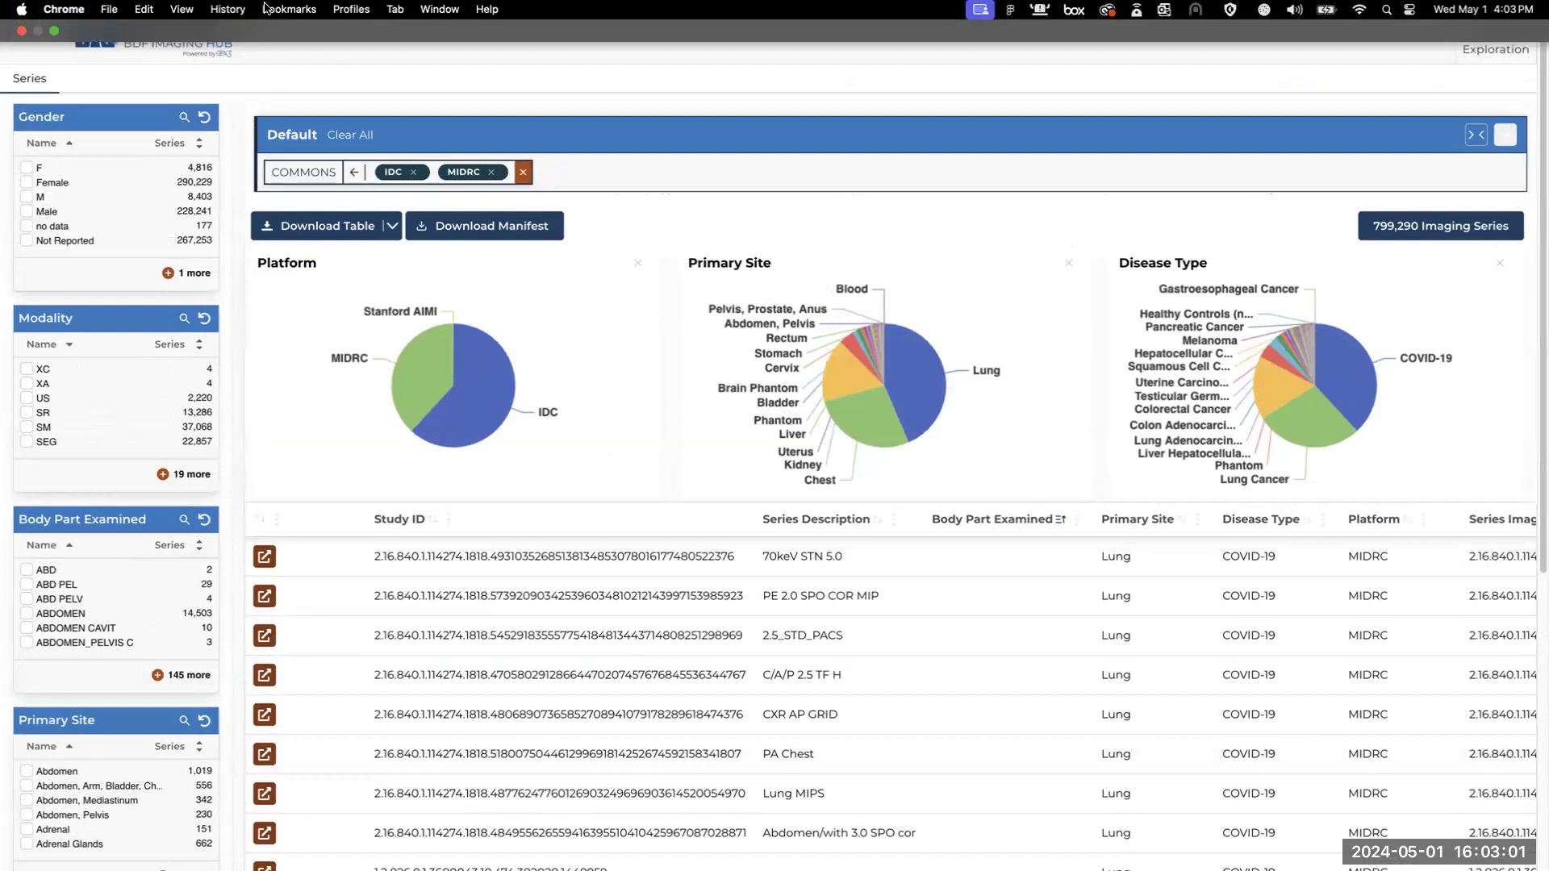
Leave browser full screen and present the Gen3 Forum May 2024 deck from the imaging-hub slide.
mouse_move(137, 7)
mouse_move(55, 32)
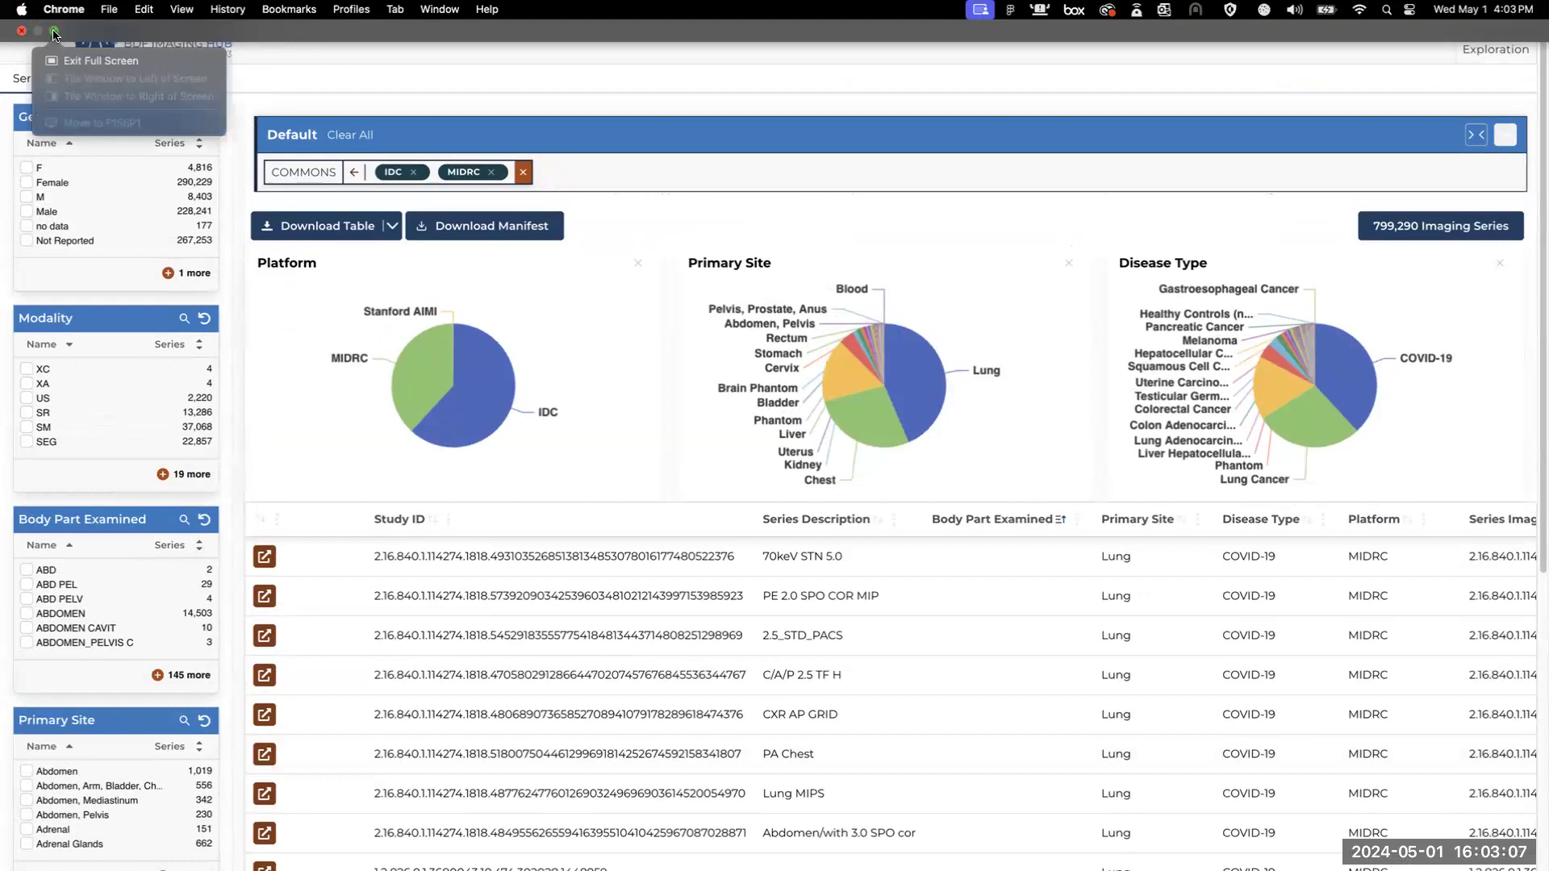
click(54, 61)
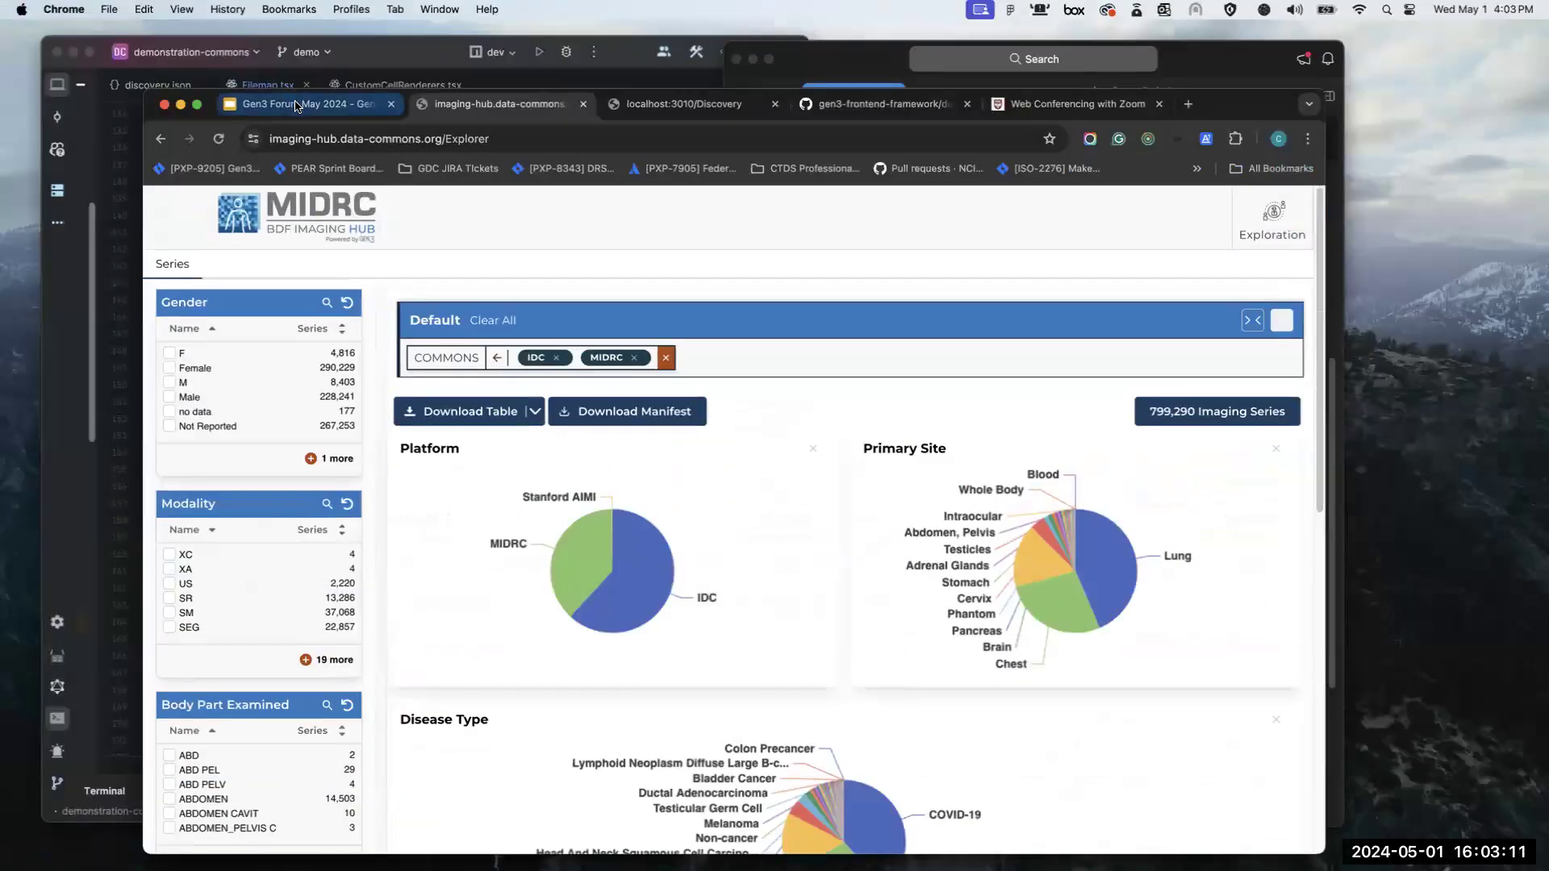
click(297, 106)
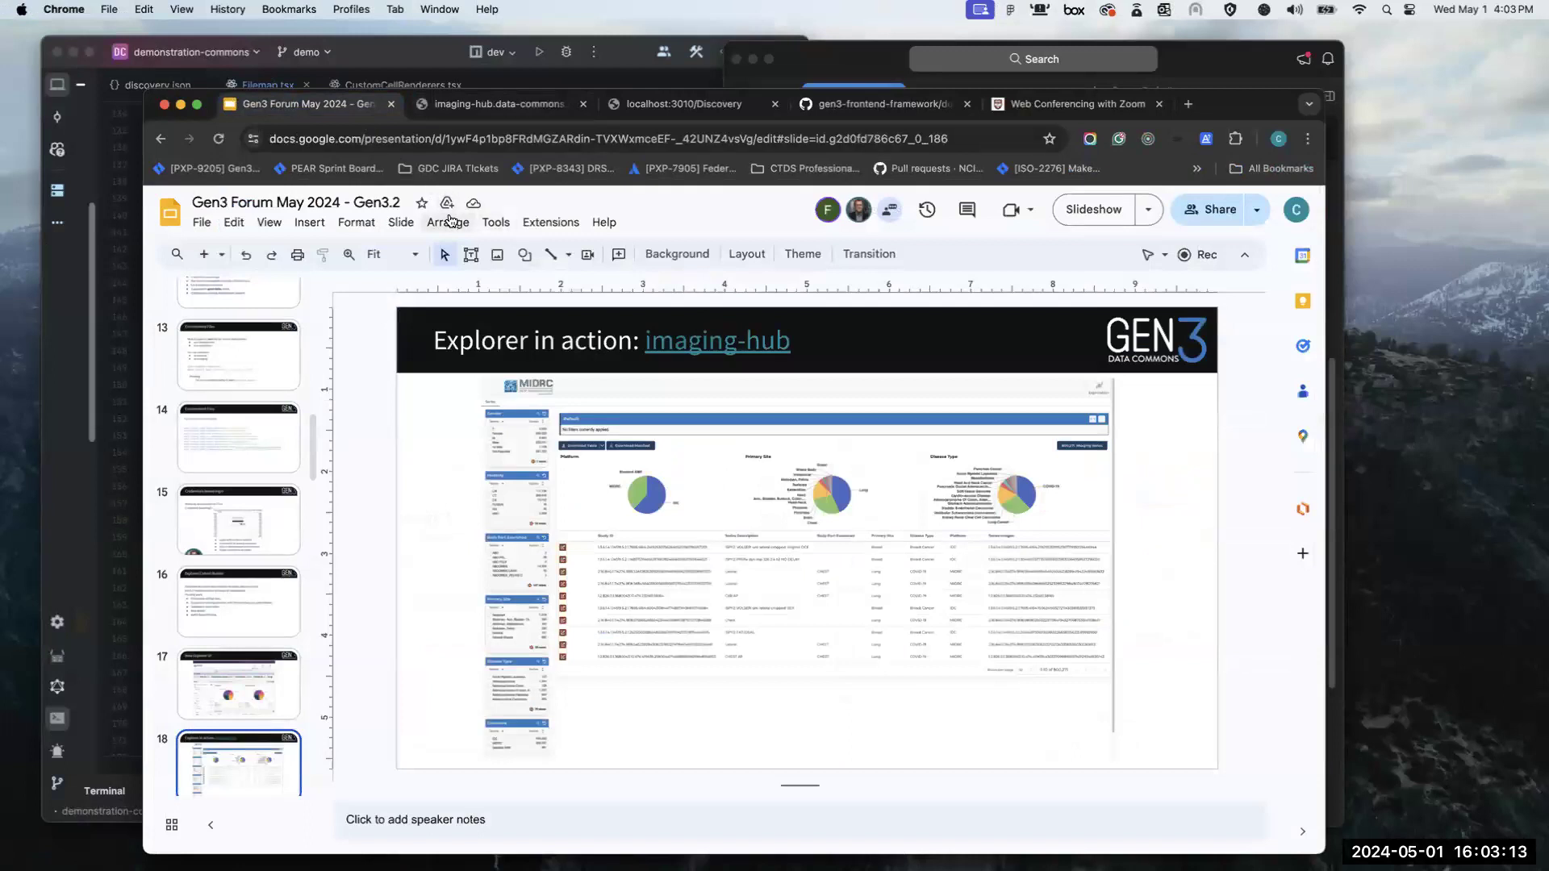
click(269, 221)
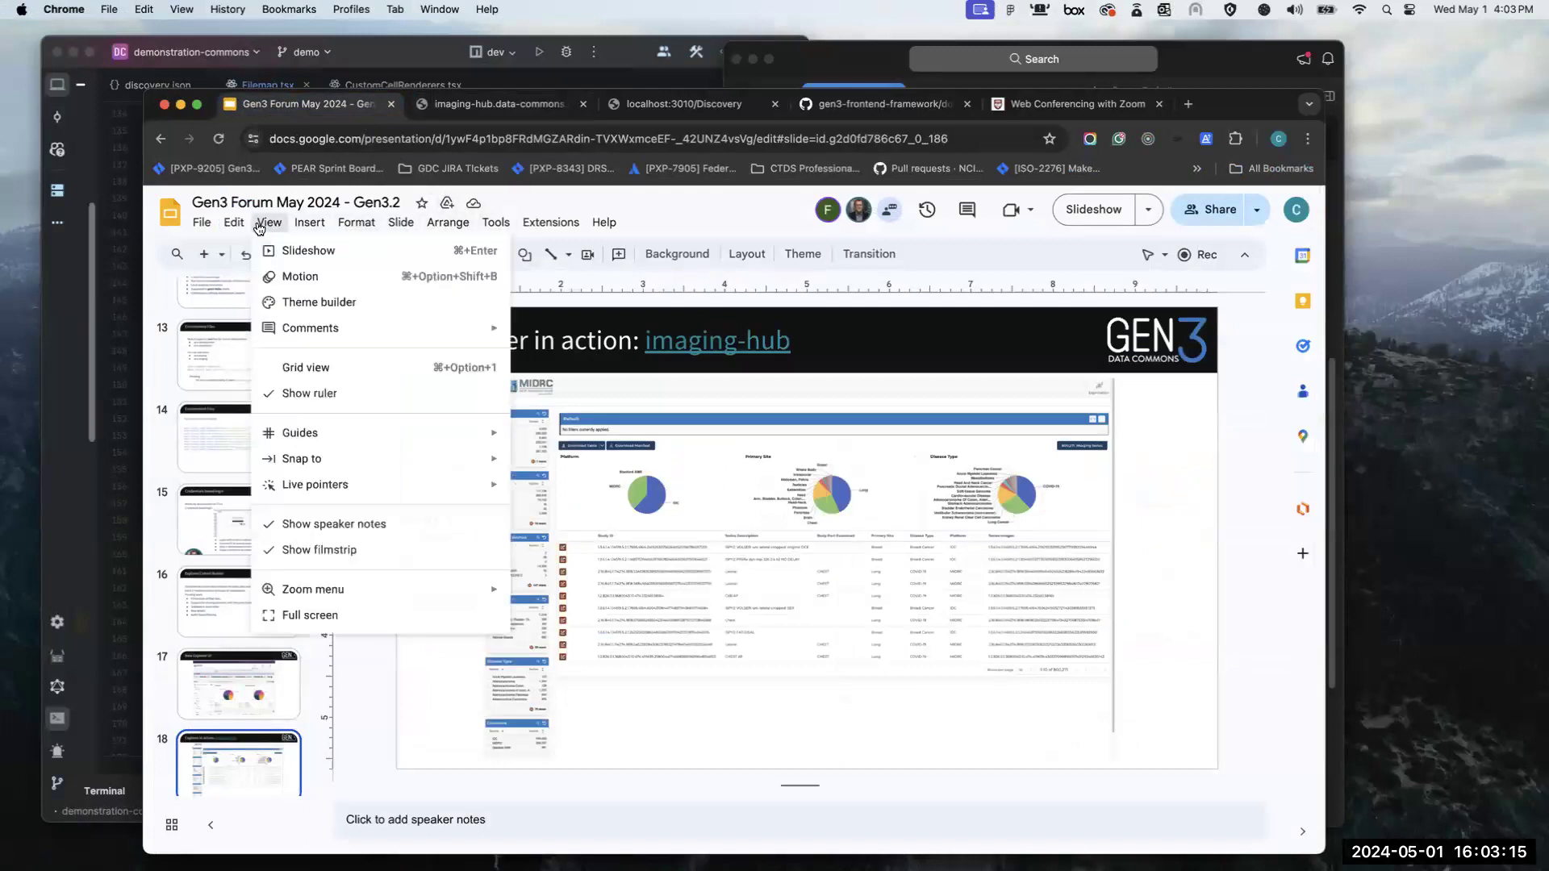
click(294, 250)
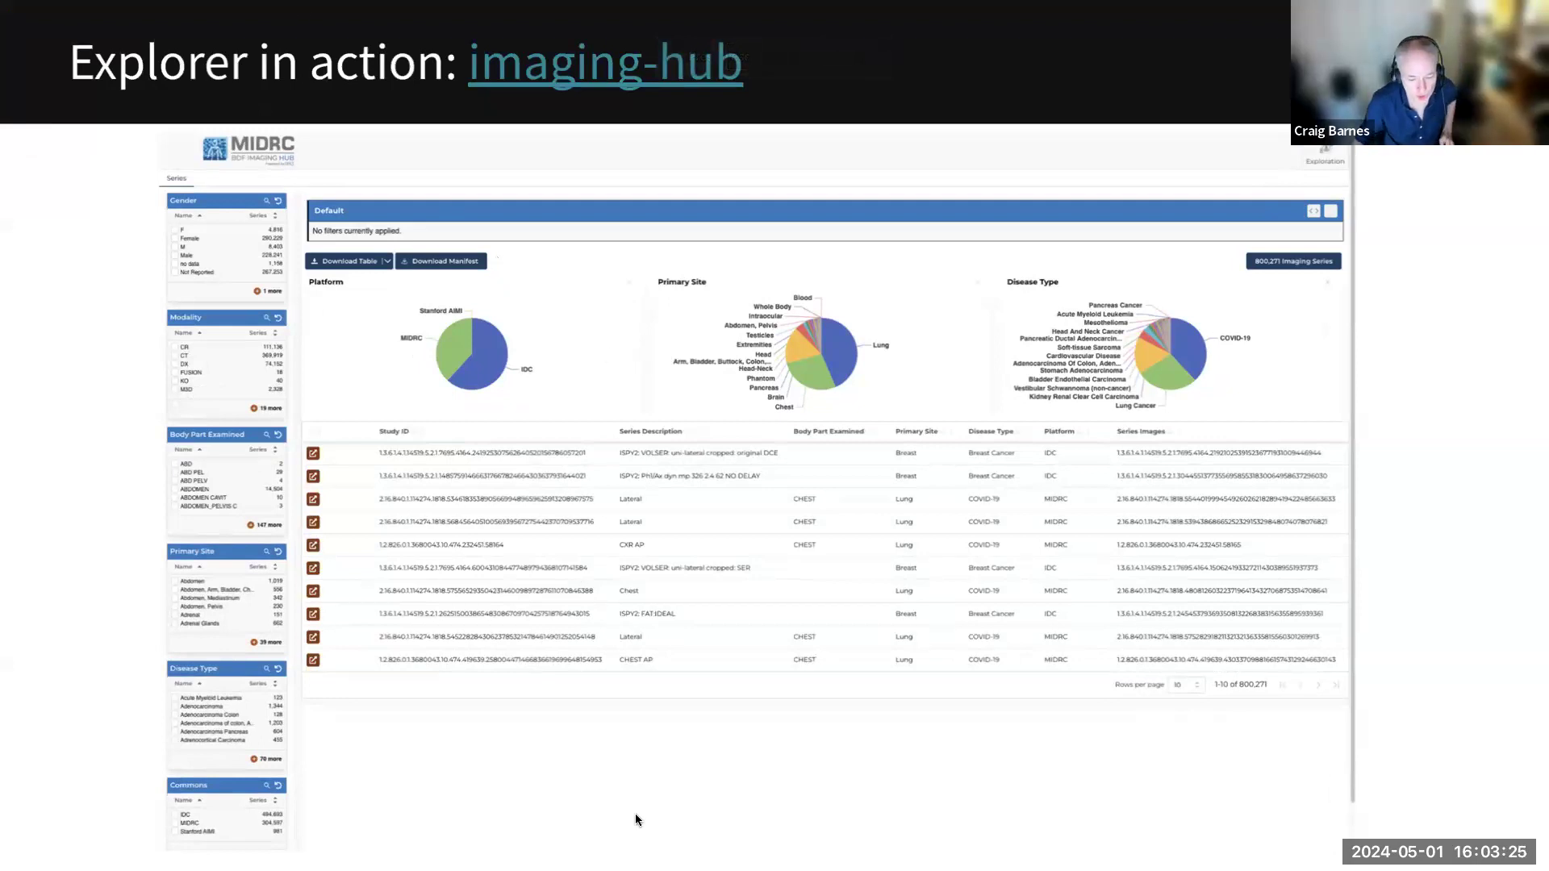
Step between the imaging-hub and Discovery slides, finishing on the Discovery slide.
key(Right)
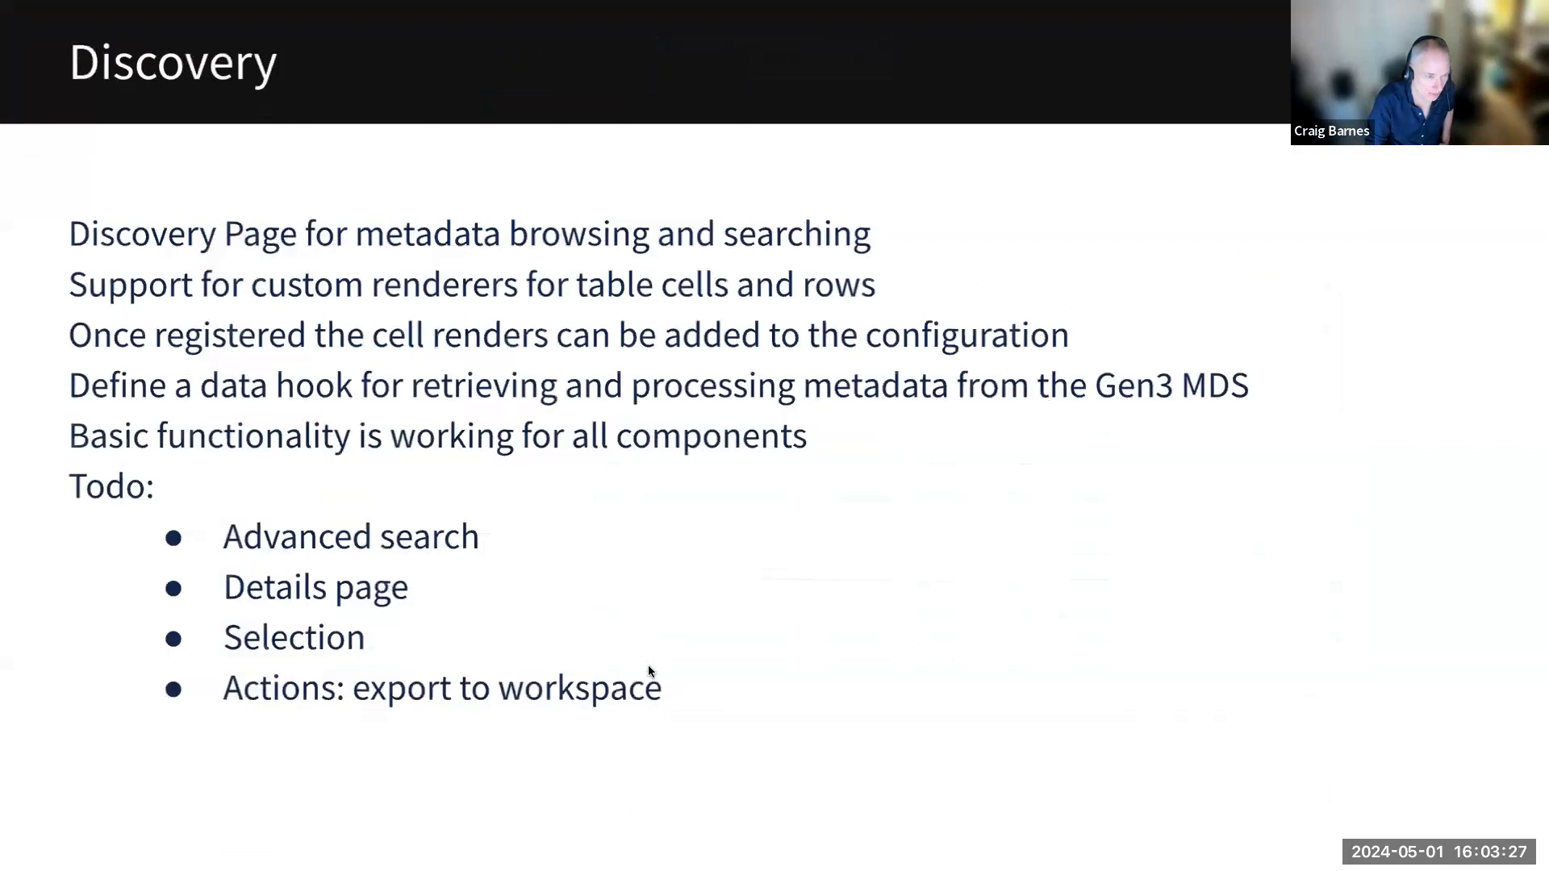
key(Left)
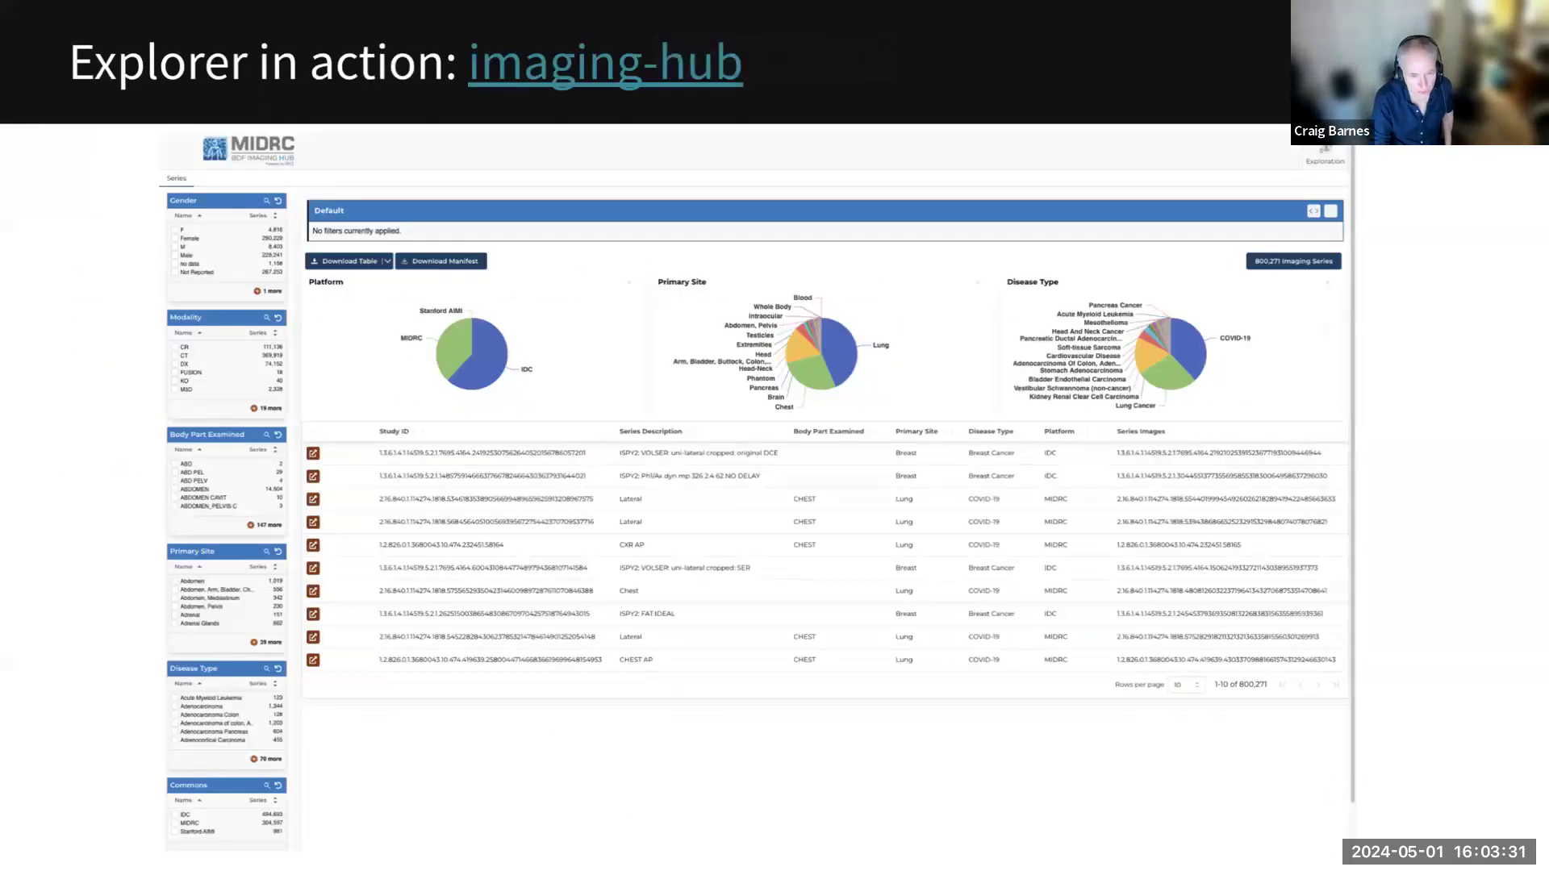
key(Right)
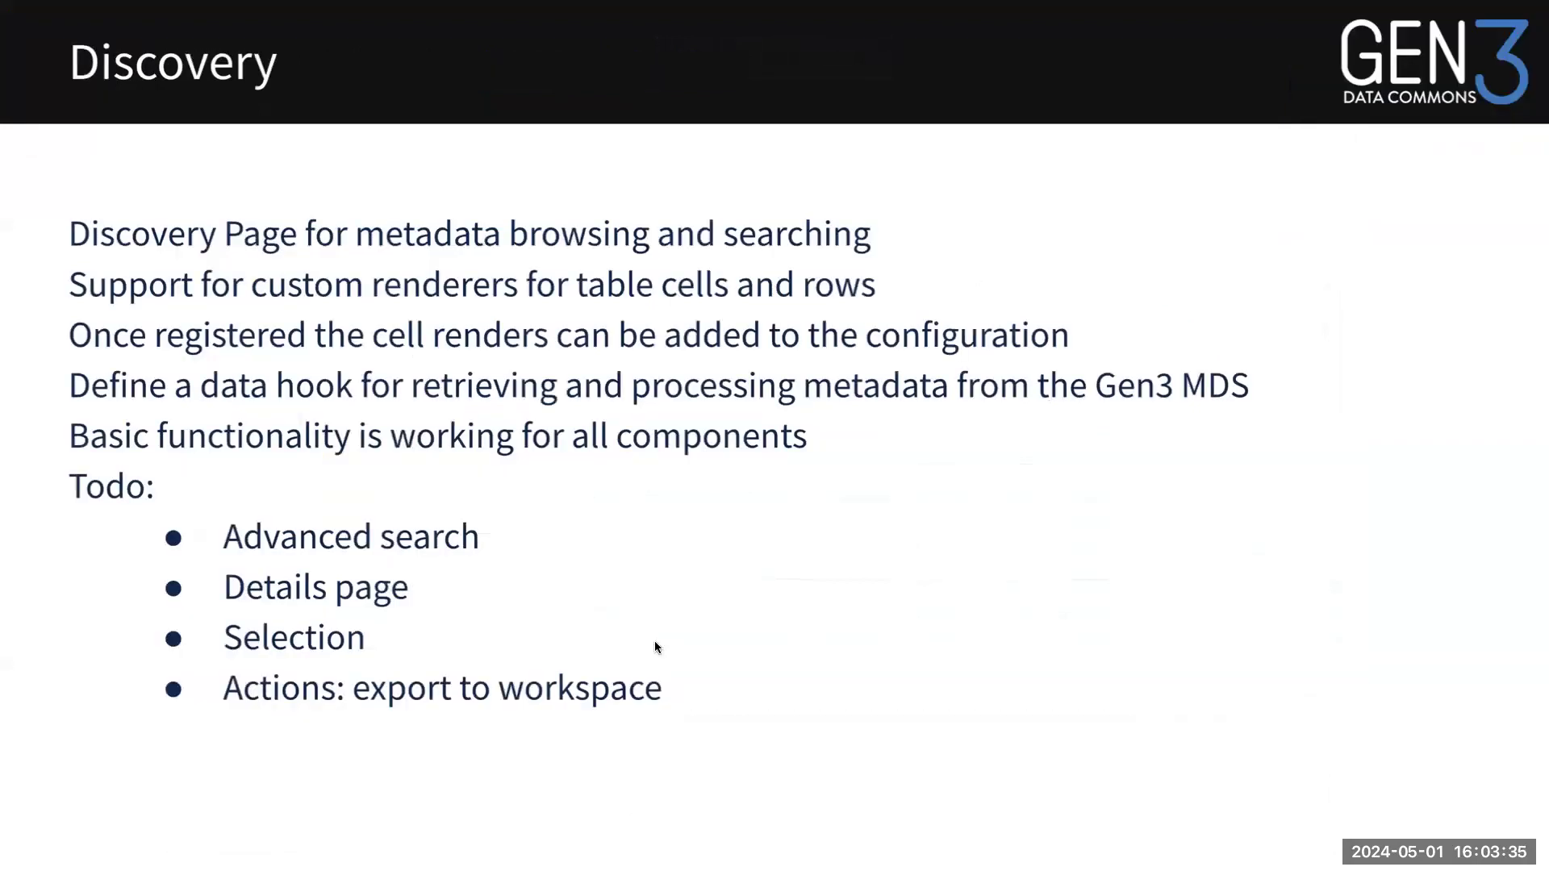
key(Left)
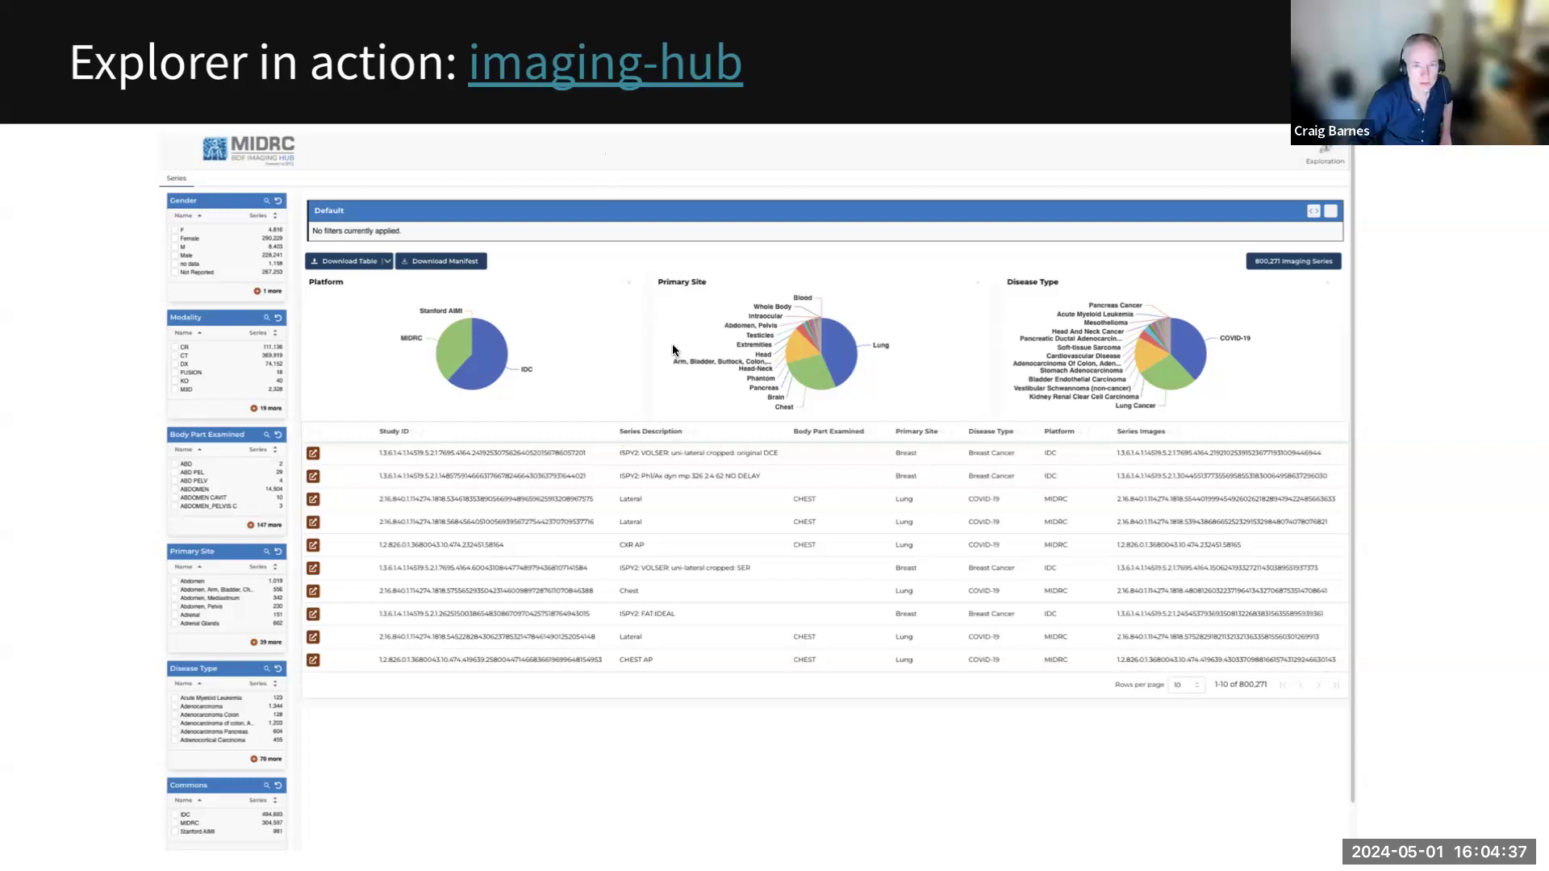
key(Right)
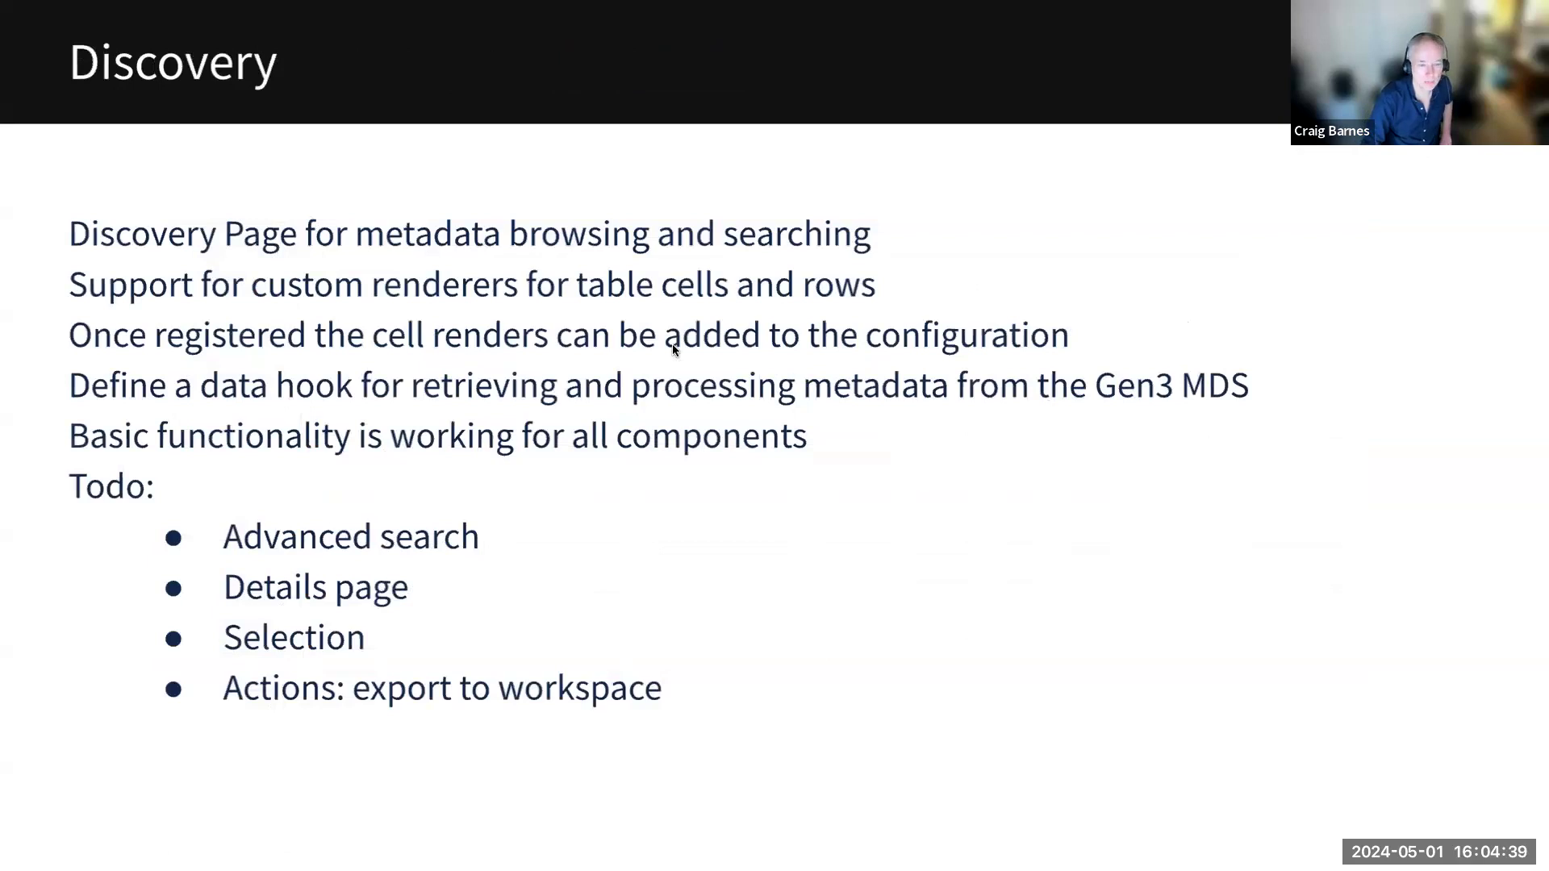